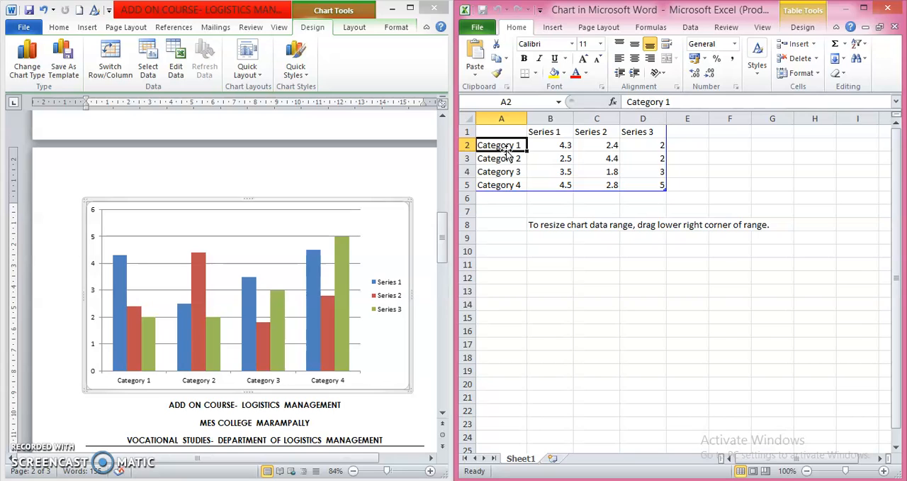
Replace the four default category labels in A2:A5 with the students' first names.
type("MA")
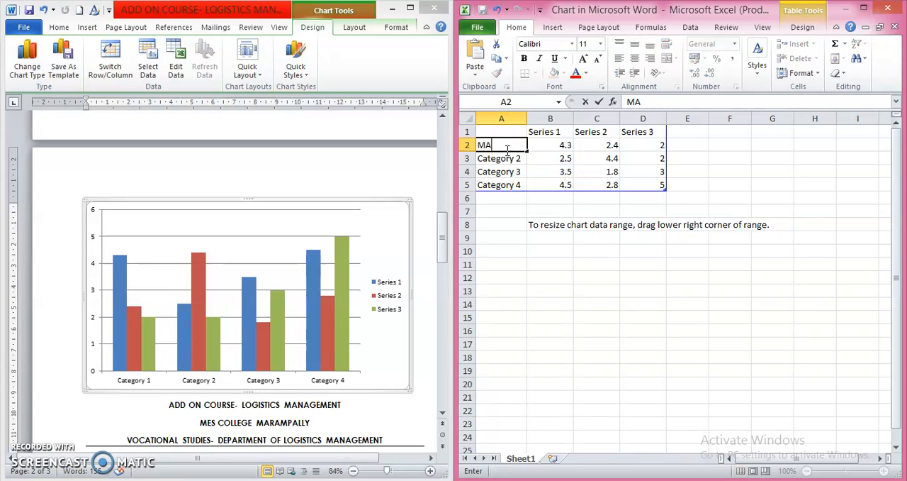
type("NU")
key("Return")
type("RAM")
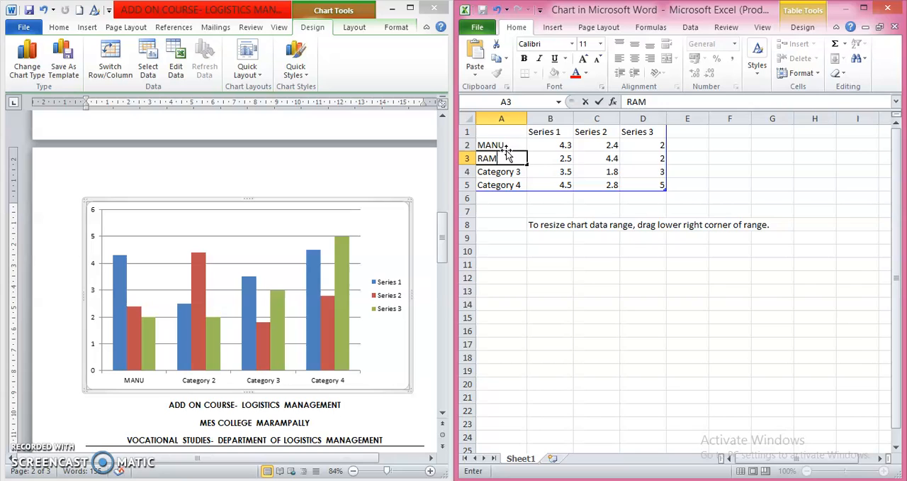
key("Return")
type("KIRAN")
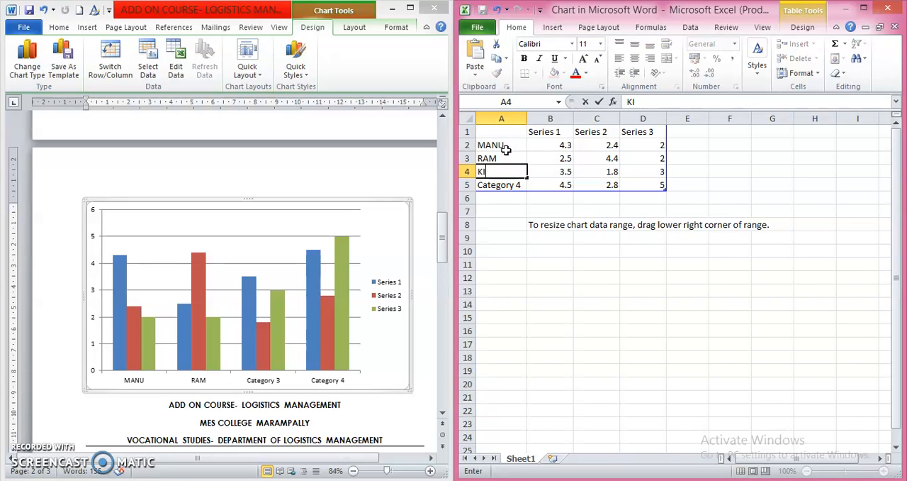
key("Return")
type("ALOK")
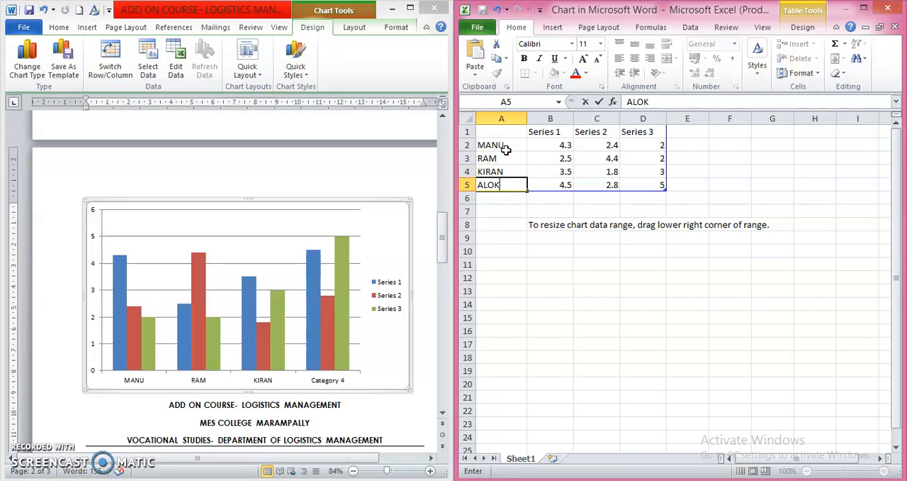
Rename the three series headers in B1:D1 as SEM 1, SEM 2 and SEM 3.
left_click(541, 131)
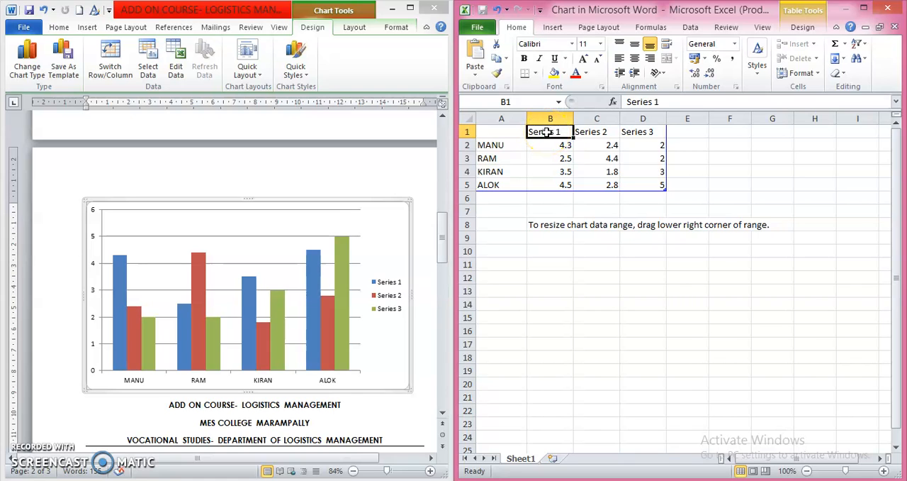
type("SEM")
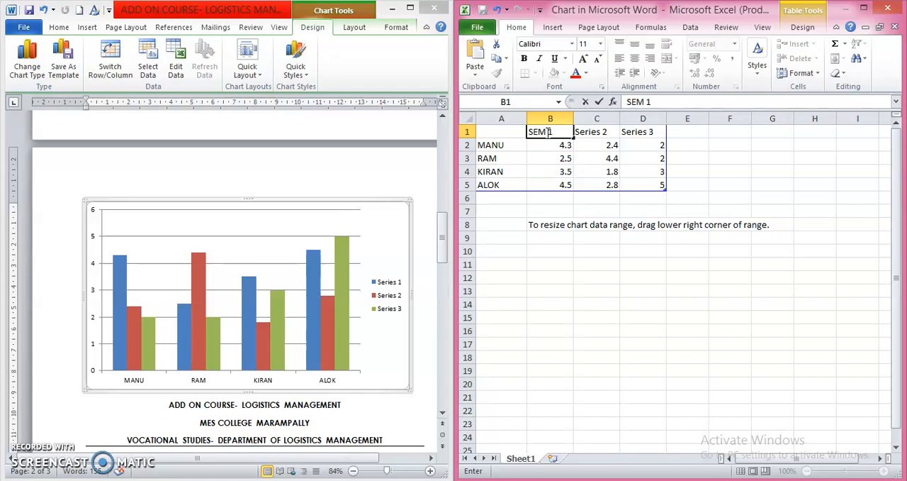
key("Tab")
type("SEM 2")
key("Tab")
type("SEM")
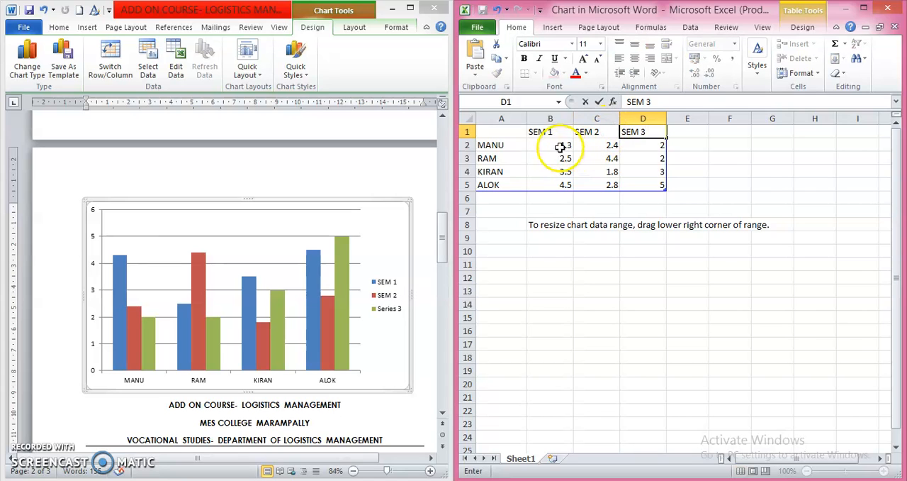
Clear all the sample values from the chart data range B2:D5.
left_click(557, 145)
left_click_drag(540, 144, 646, 186)
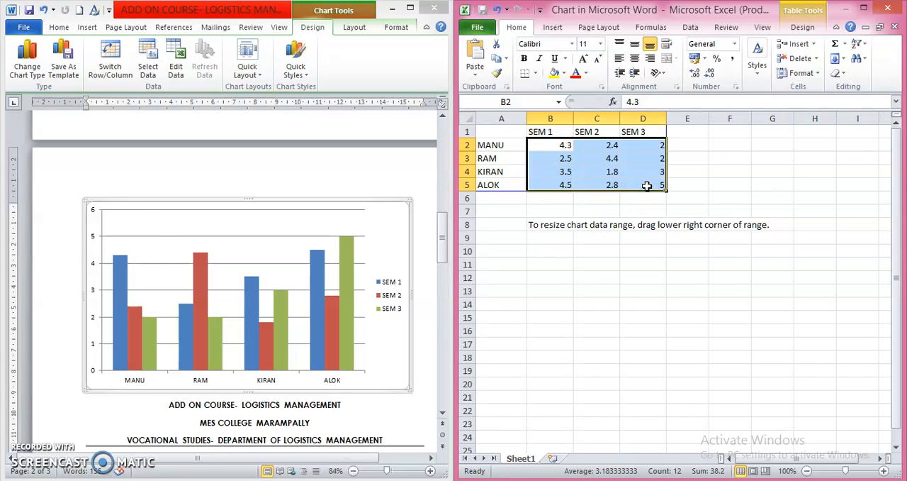
key("Delete")
Fill in the SEM 1 marks in B2:B5 as 65%, 70%, 55% and 60%.
left_click(555, 150)
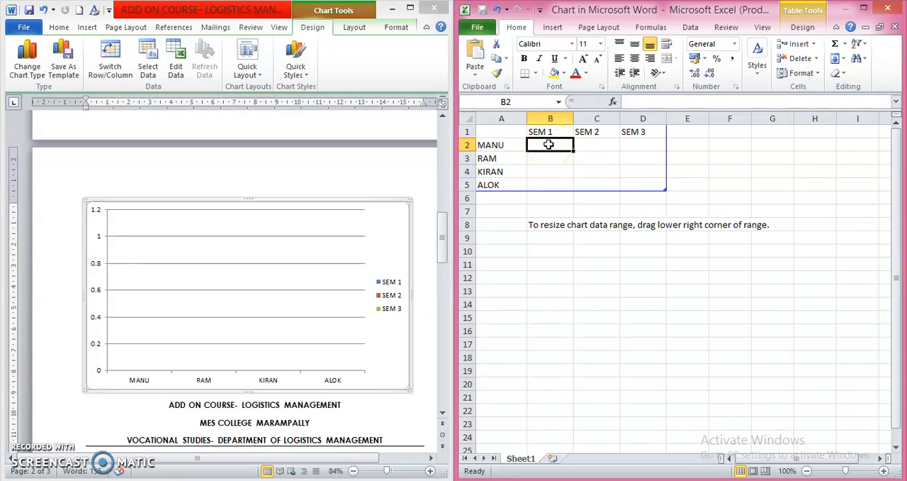
type("65")
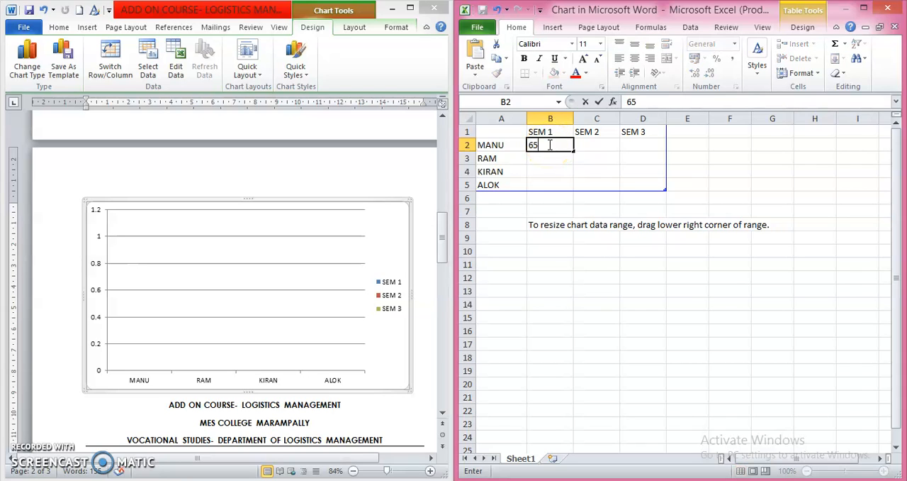
type("%")
key("Return")
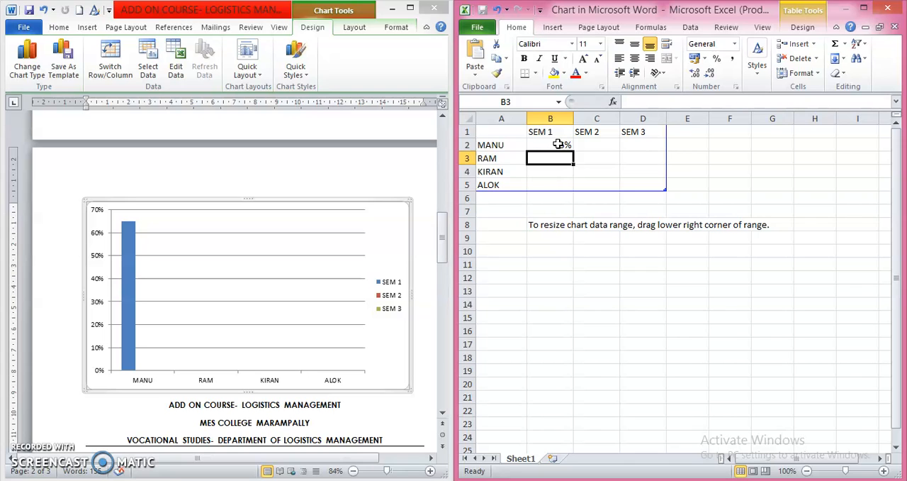
left_click(550, 157)
type("70")
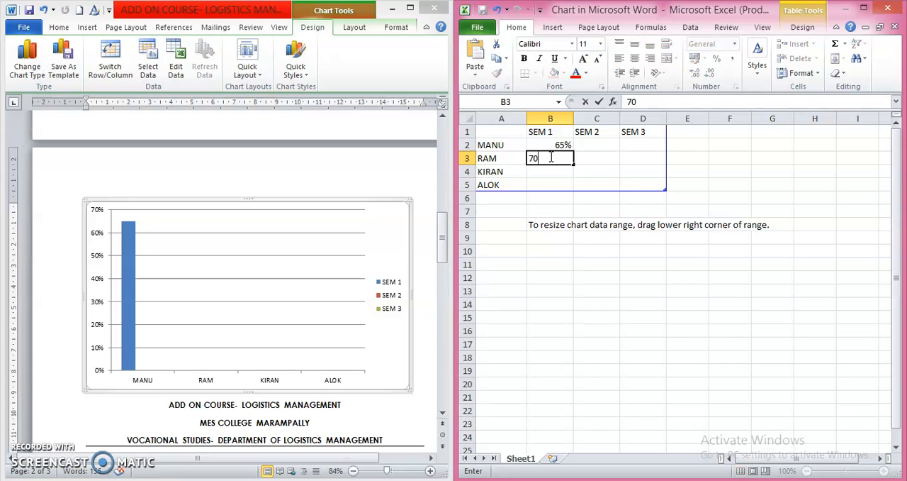
type("%")
key("Return")
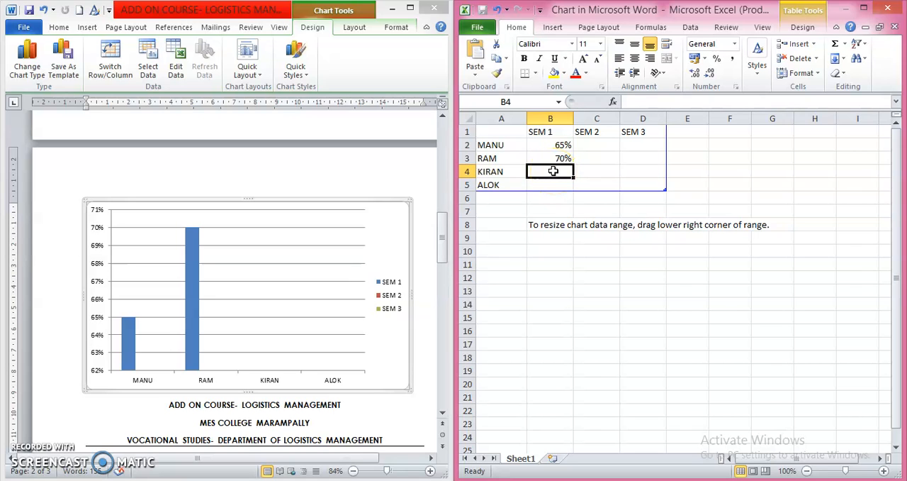
type("55")
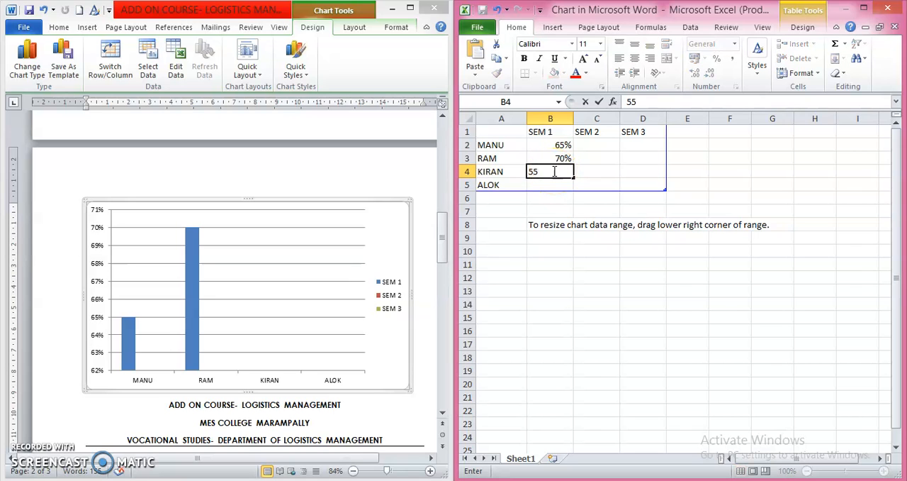
type("%")
key("Return")
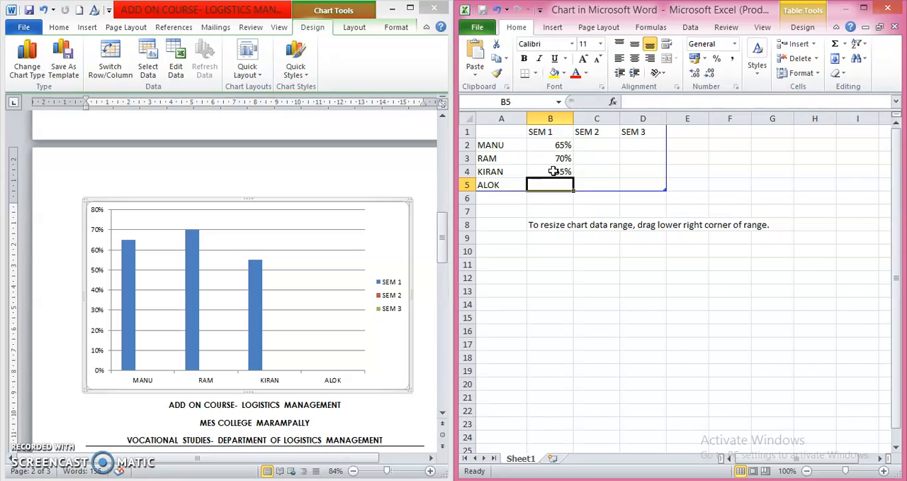
type("60")
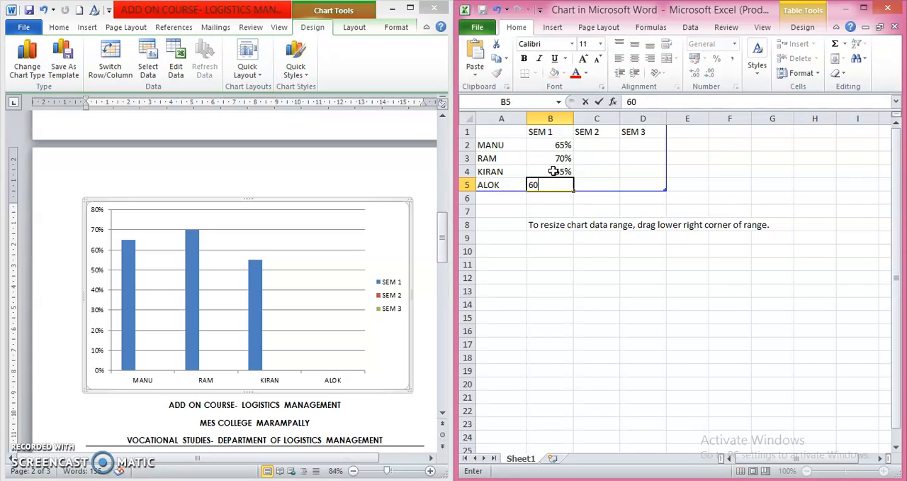
Fill in the SEM 2 marks in C2:C5 as 72%, 75%, 82% and 63%.
left_click(590, 146)
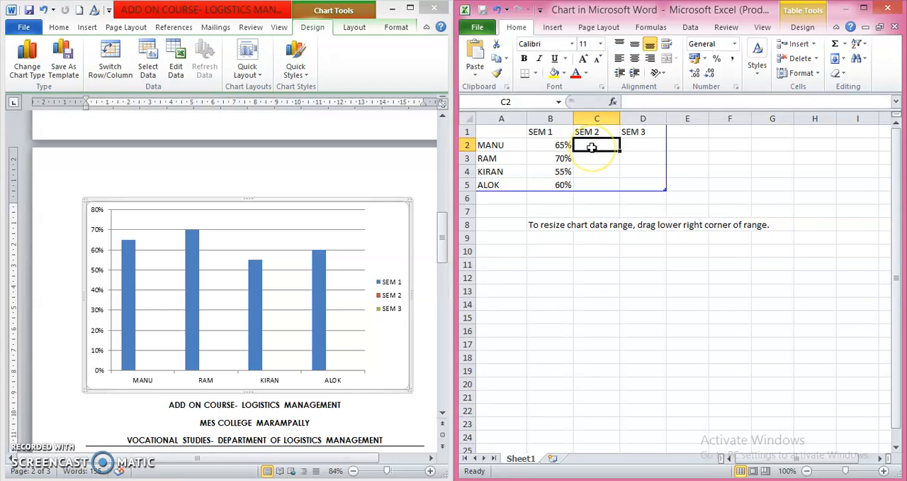
type("7")
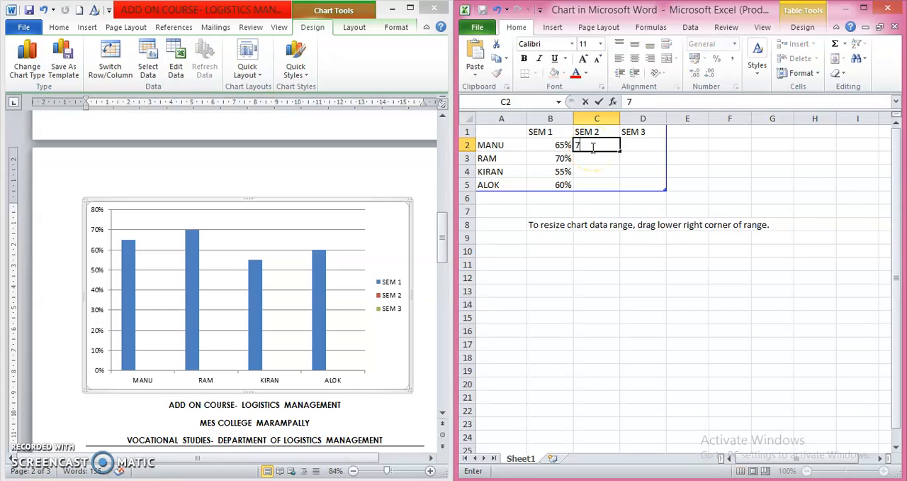
type("2%")
key("Return")
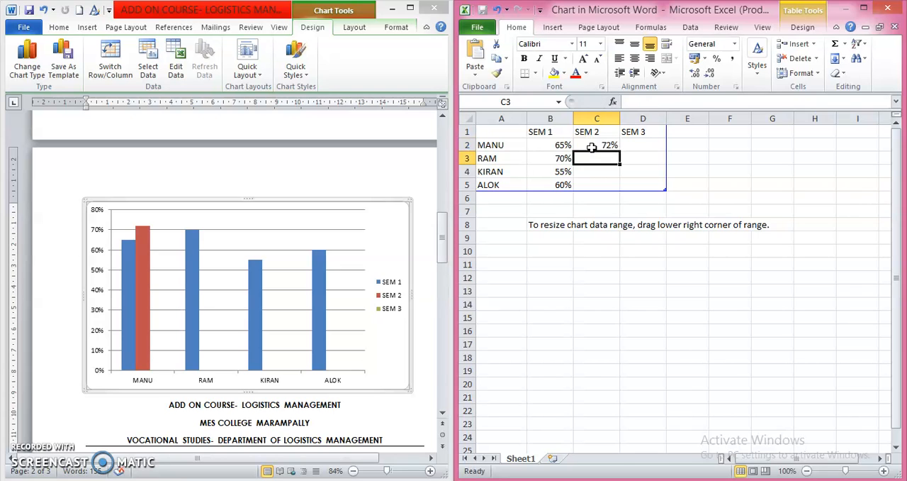
type("75")
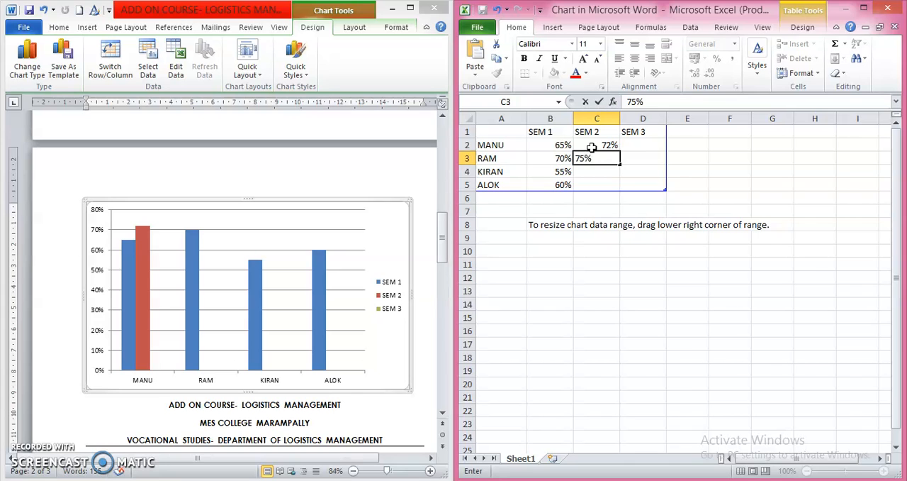
key("Return")
type("82")
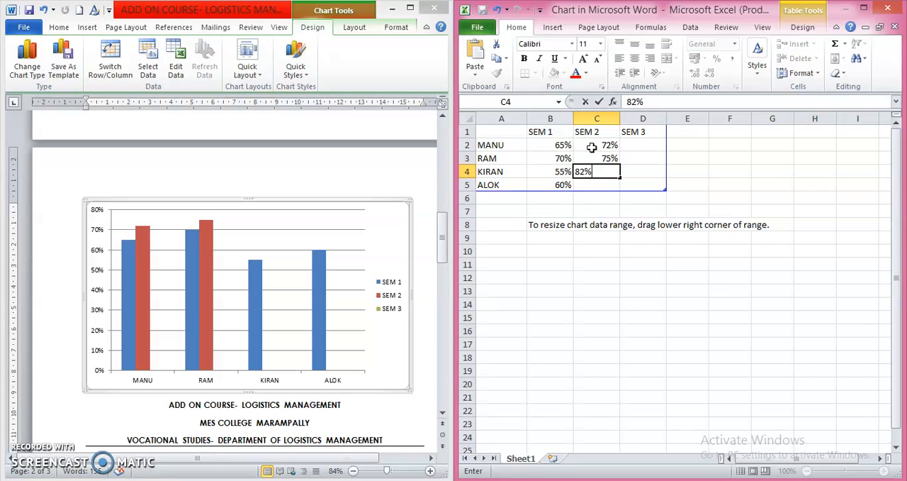
type("2")
key("Return")
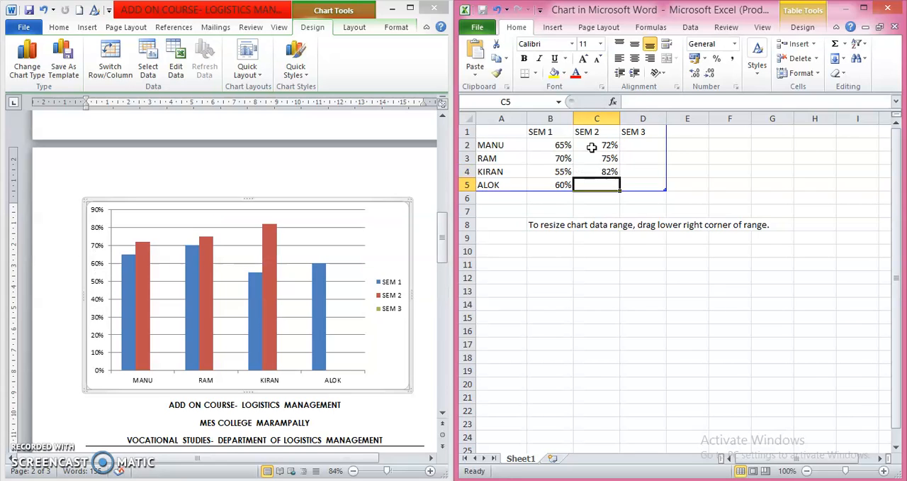
type("6")
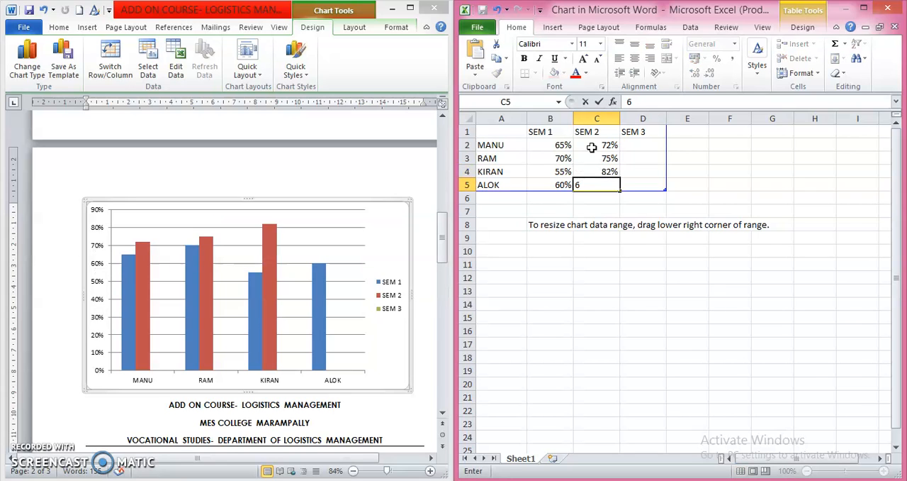
type("3")
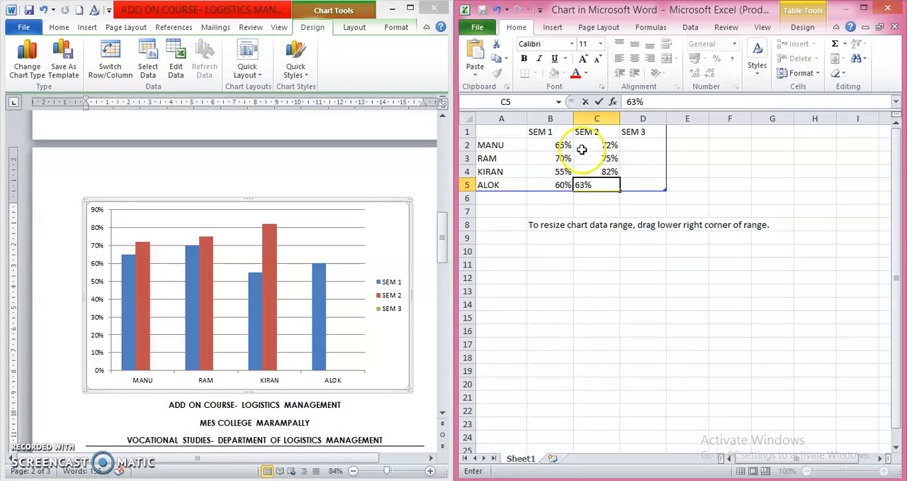
left_click(580, 260)
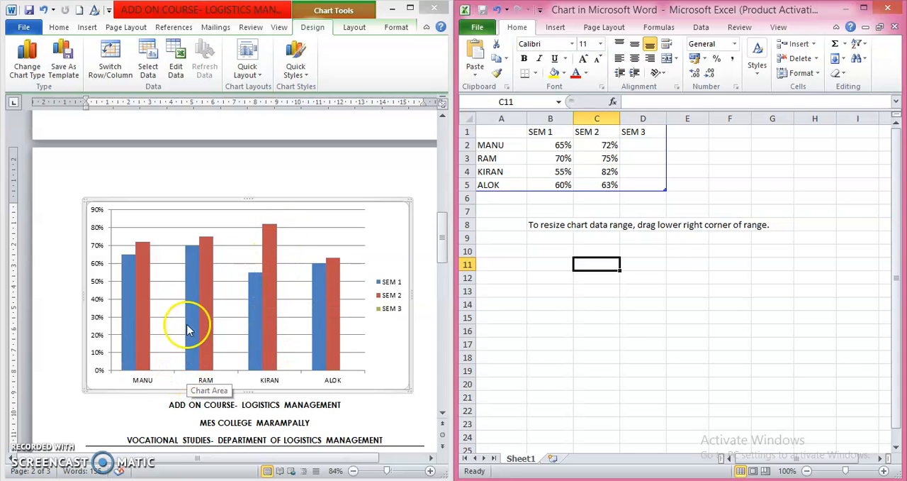
Fill in the SEM 3 marks in D2:D5 as 82%, 76%, 69% and 83%.
mouse_move(193, 250)
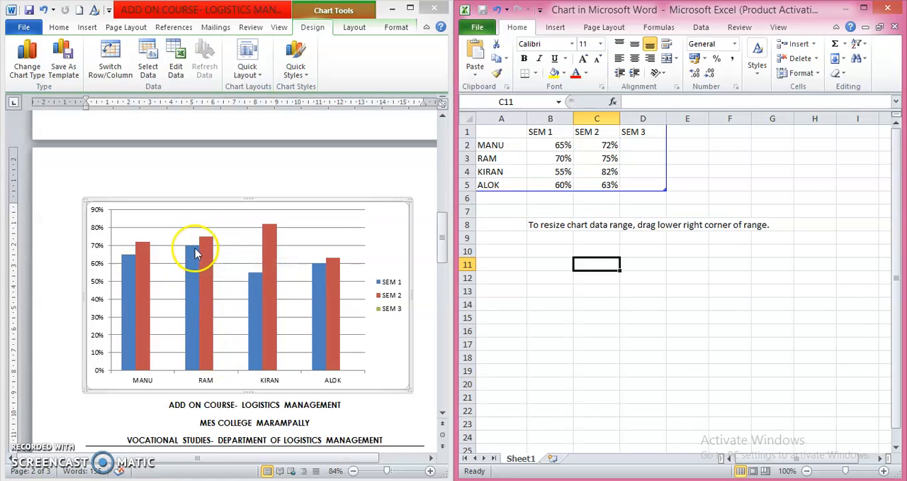
left_click(639, 146)
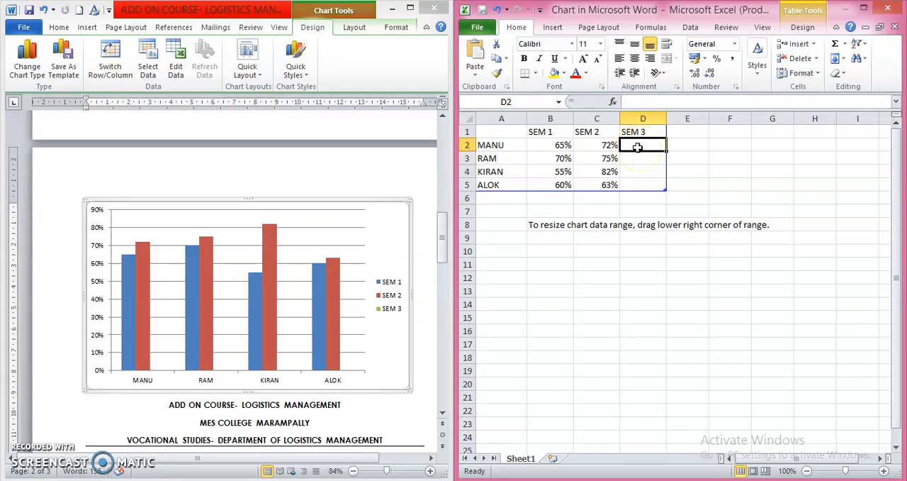
type("82")
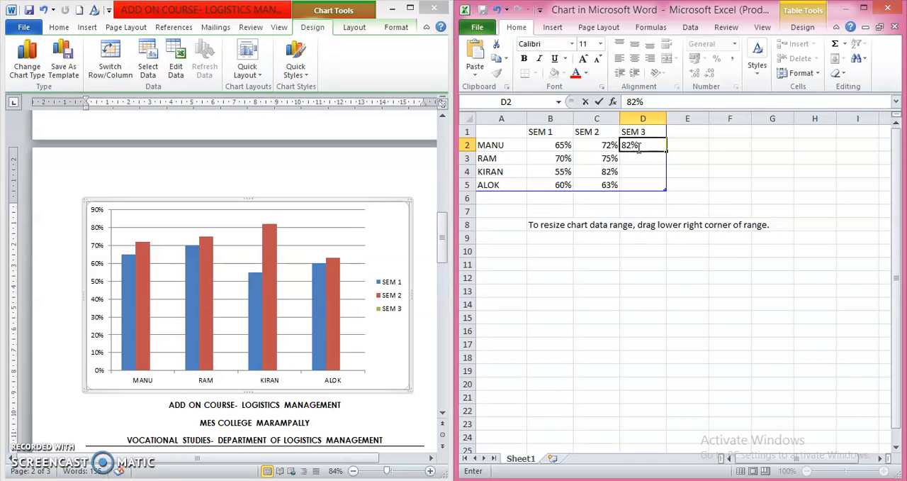
key("Return")
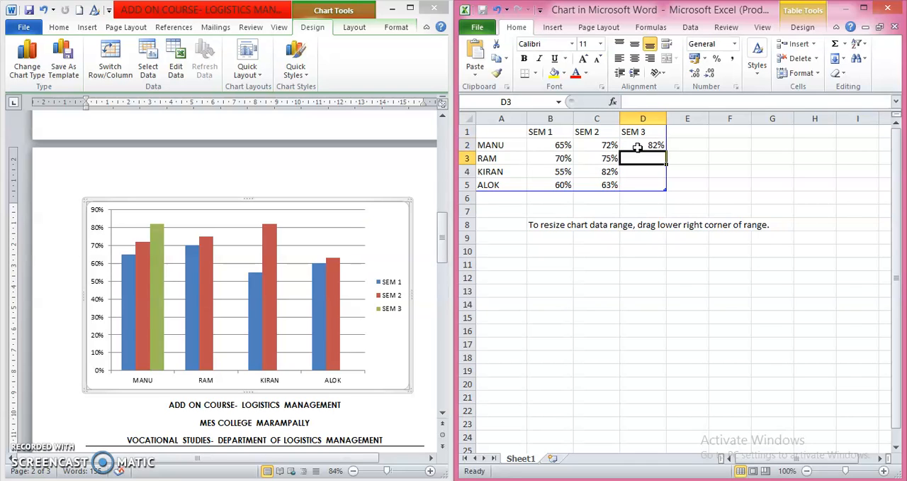
type("7")
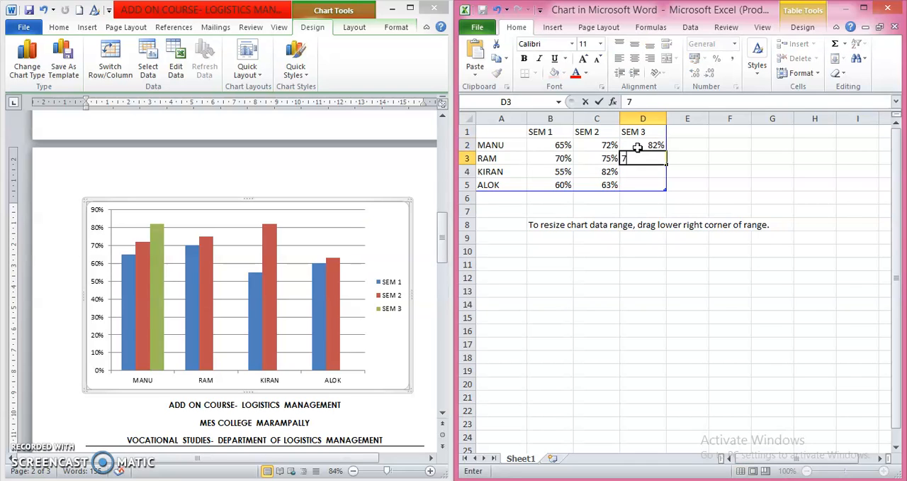
type("6%")
key("Return")
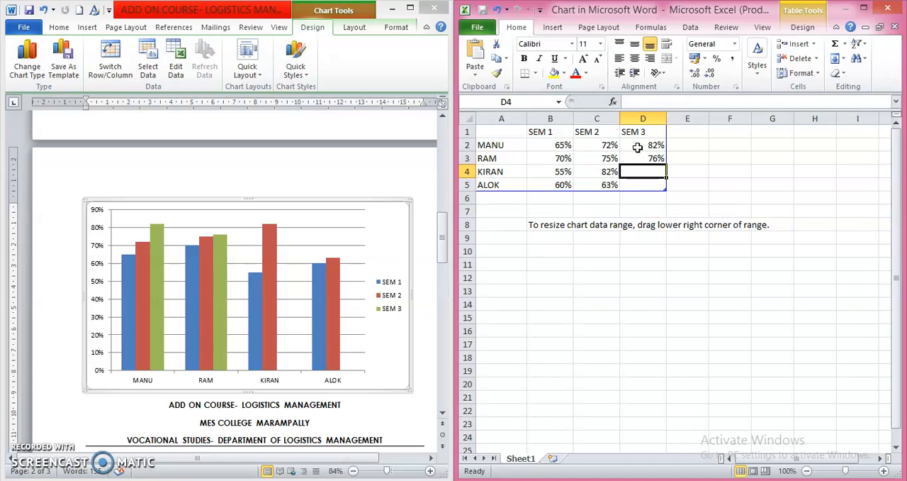
type("6")
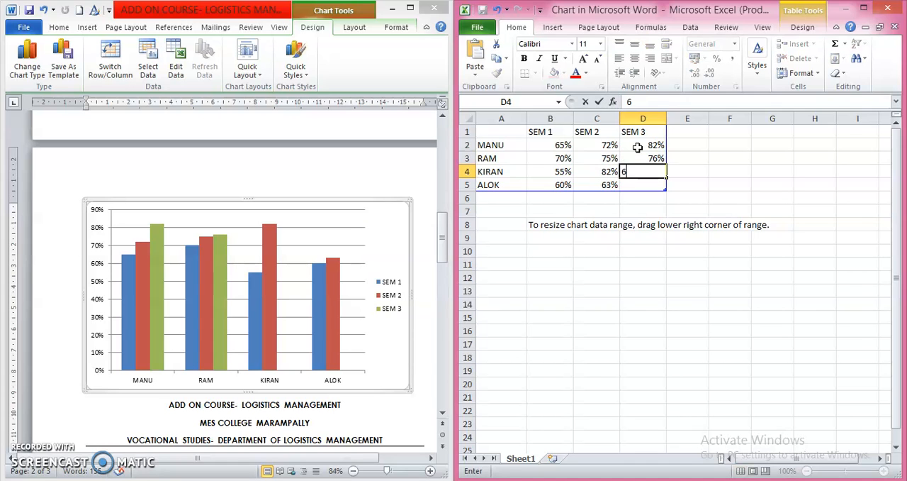
type("9%")
key("Return")
type("83")
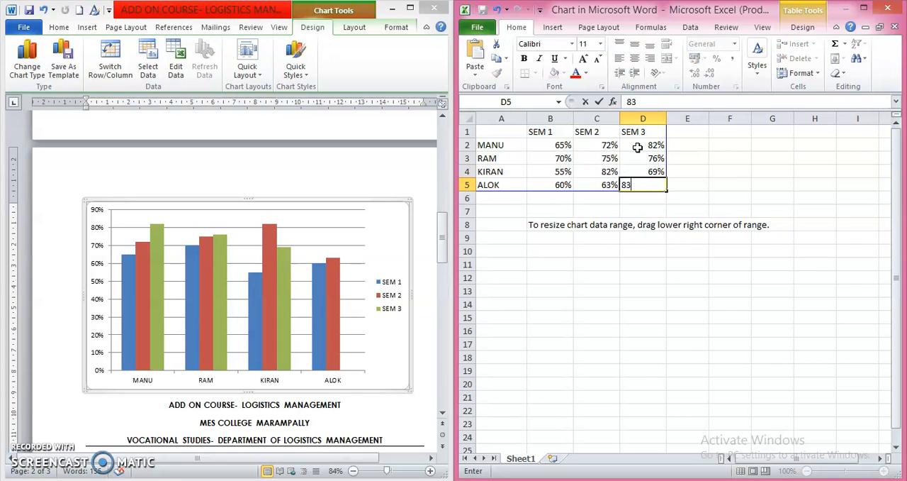
type("%")
left_click(633, 264)
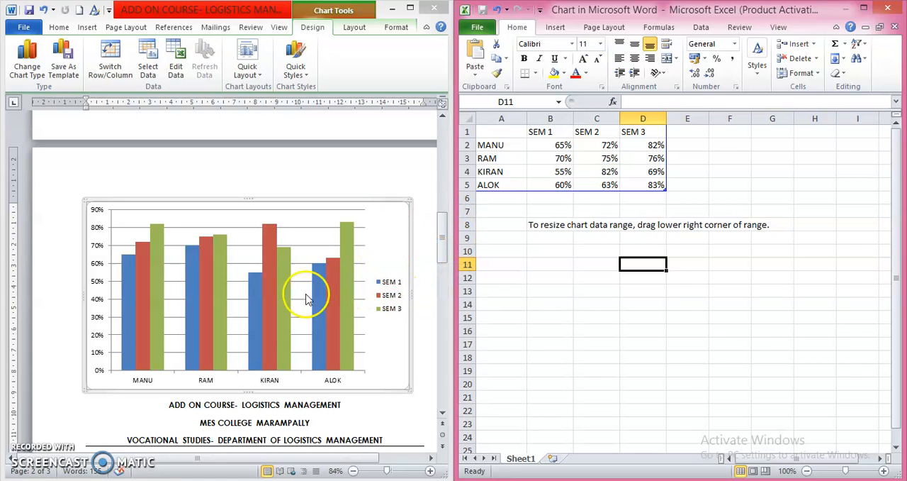
mouse_move(259, 322)
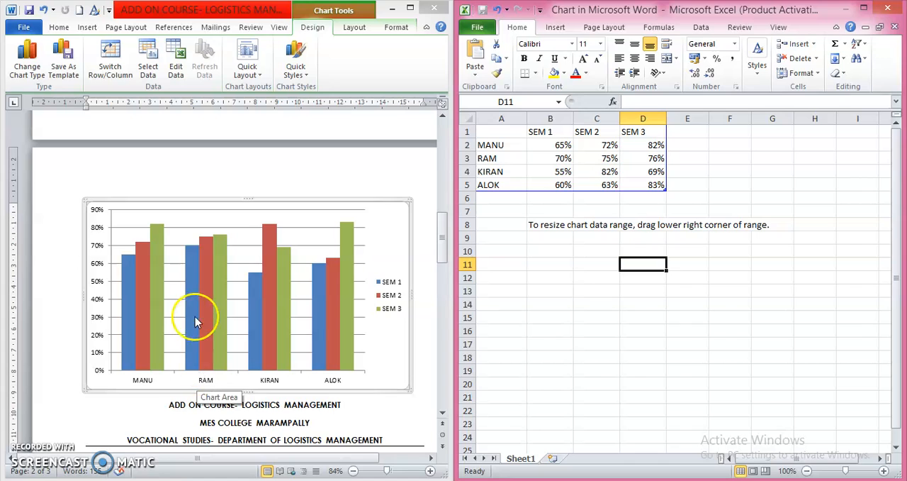
Try a blue chart style and a green one on black, then apply the purple bevelled style to the chart.
mouse_move(184, 248)
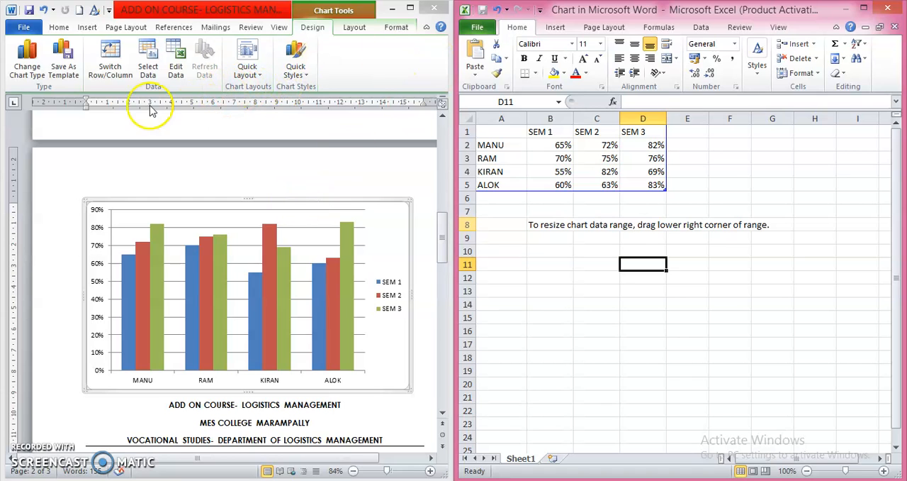
left_click(293, 70)
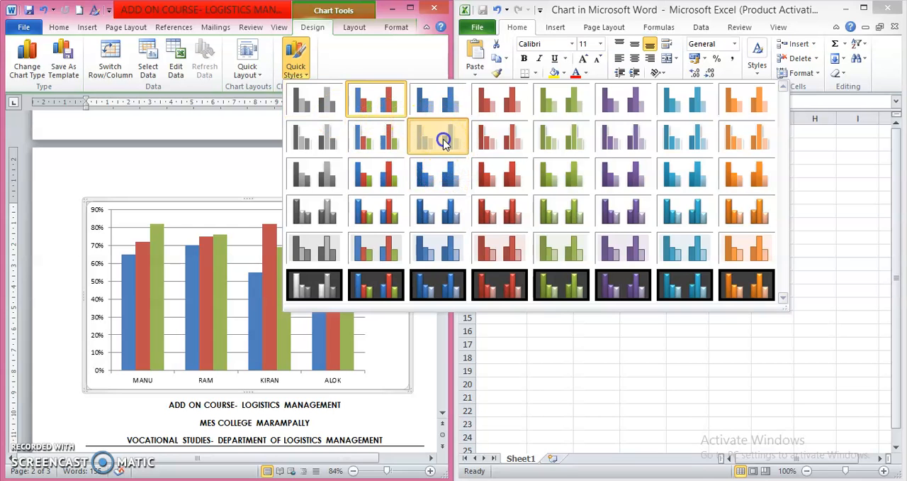
left_click(440, 138)
left_click(297, 65)
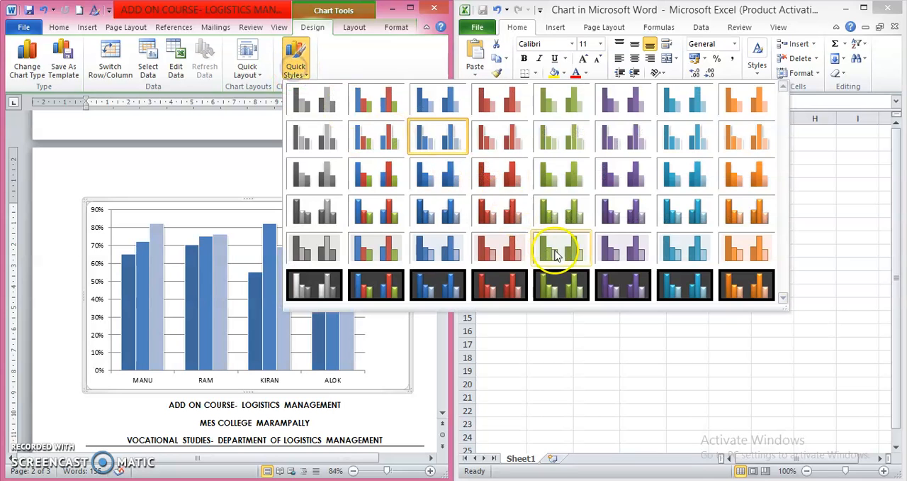
left_click(559, 285)
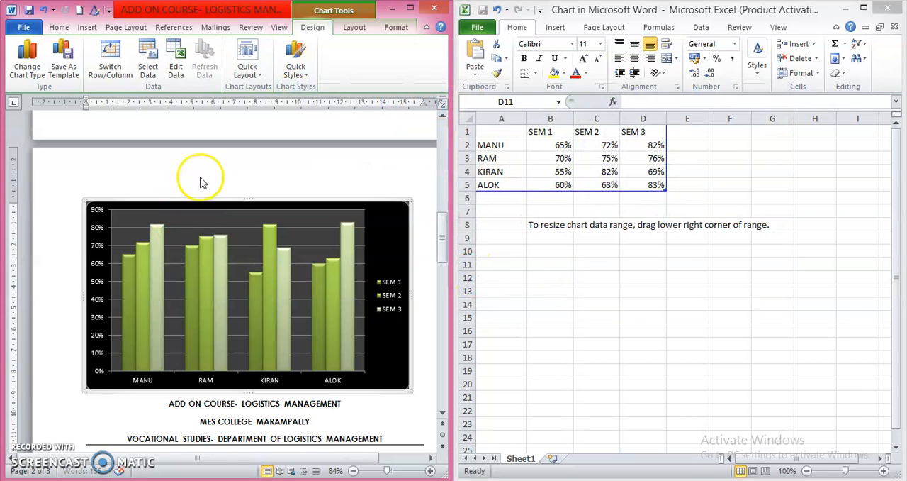
left_click(296, 71)
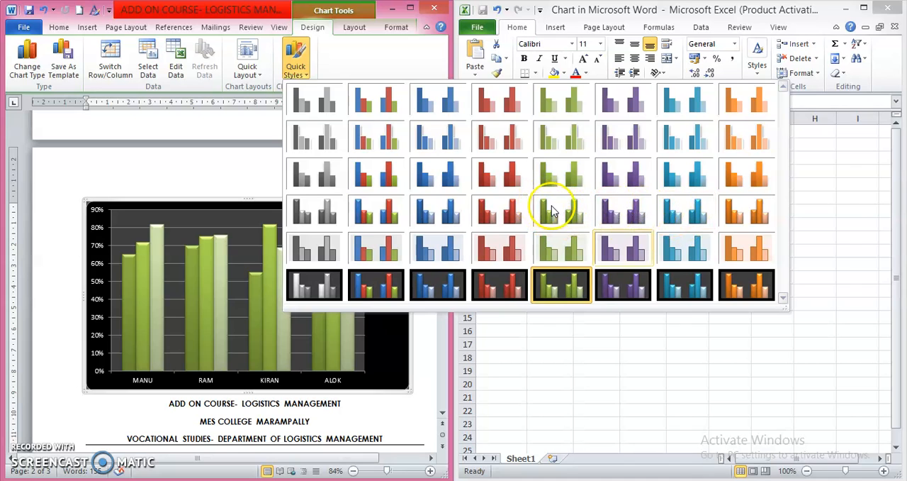
left_click(620, 214)
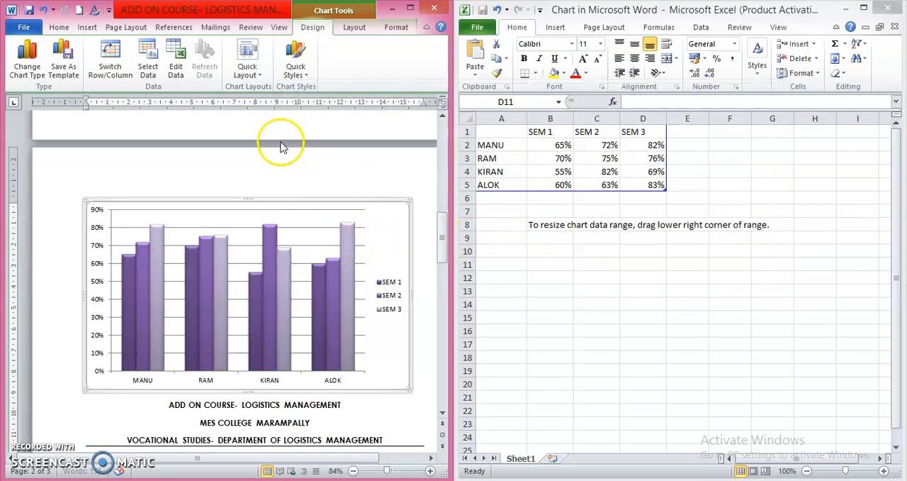
Try chart layouts with a title, a data table and axis titles, then apply the layout with only a legend.
left_click(248, 65)
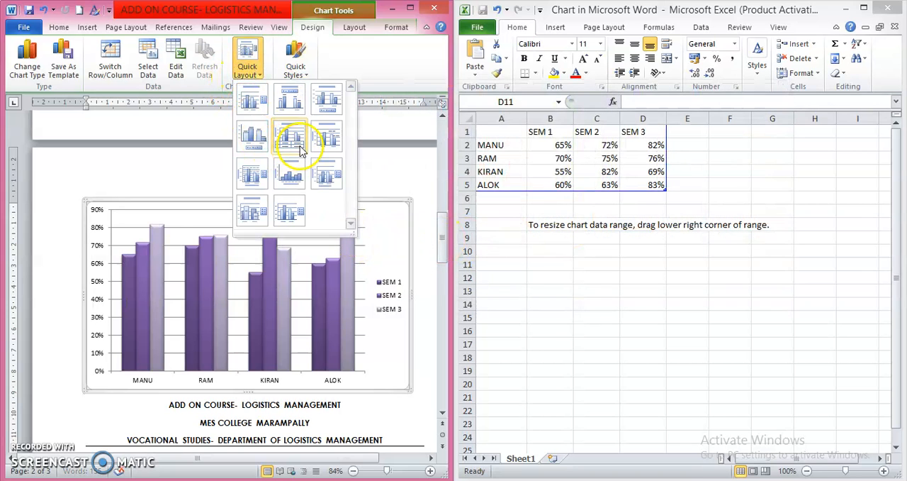
left_click(255, 111)
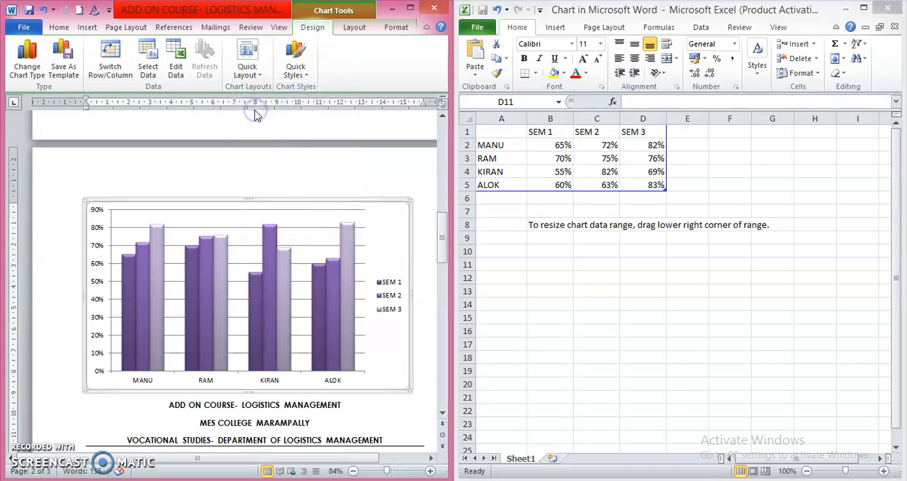
left_click(248, 69)
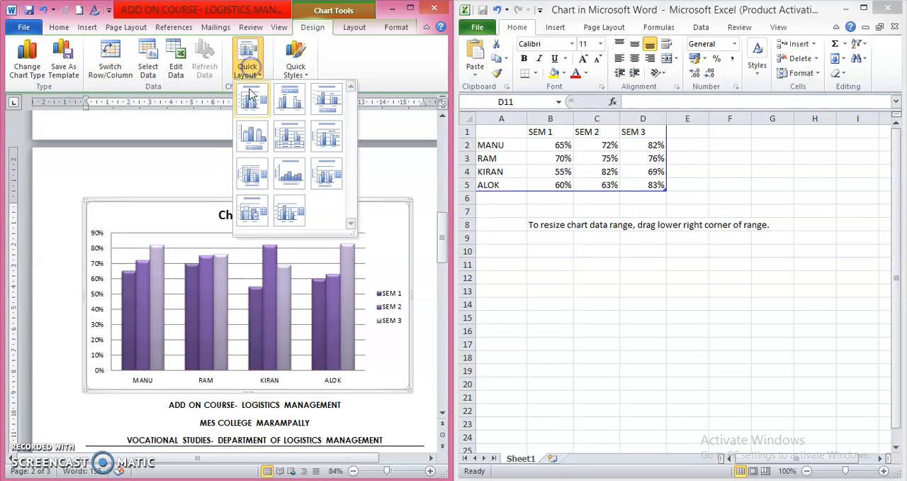
left_click(290, 137)
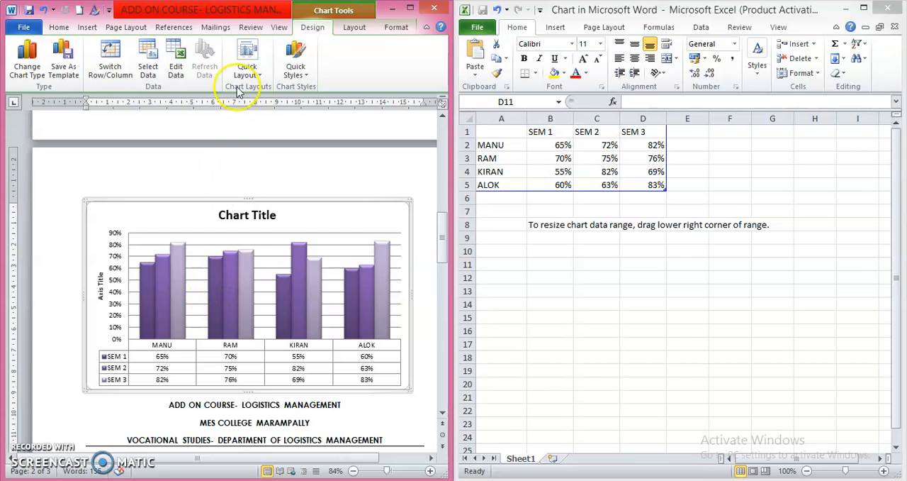
left_click(248, 61)
left_click(321, 184)
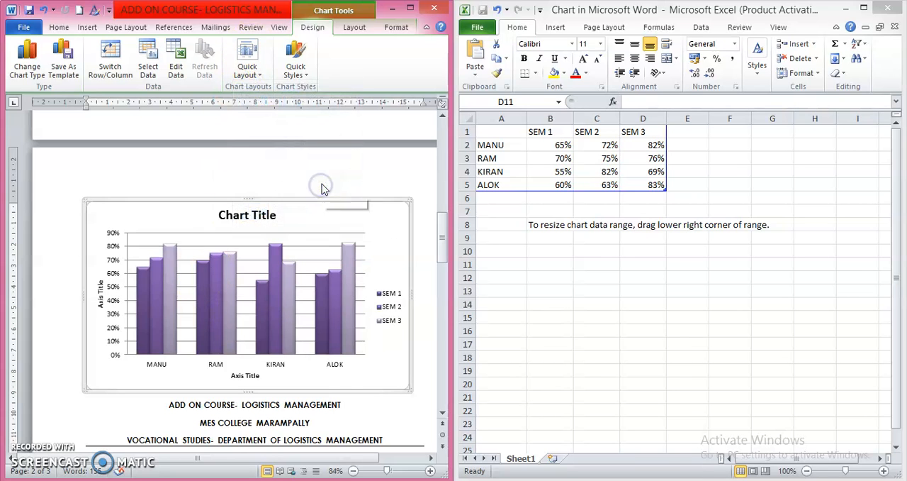
left_click(247, 50)
left_click(287, 210)
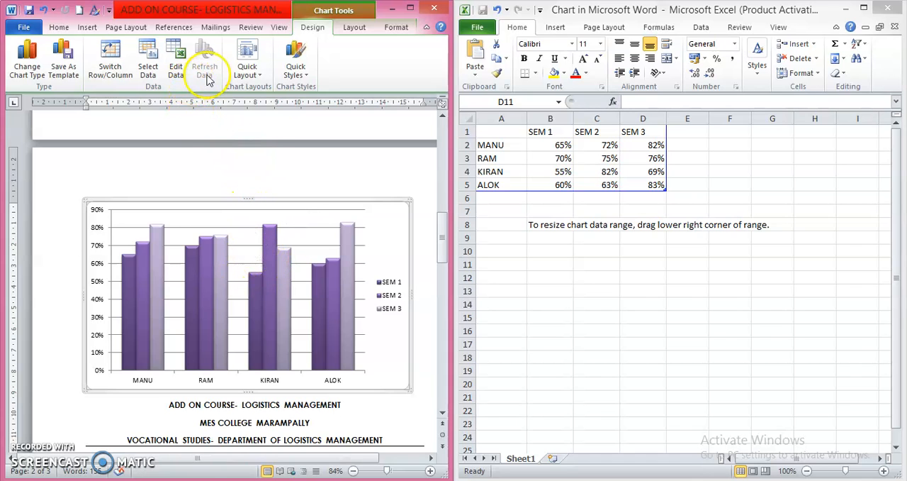
Try the chart as a stacked cylinder chart and then as a 100% stacked pyramid chart.
left_click(282, 223)
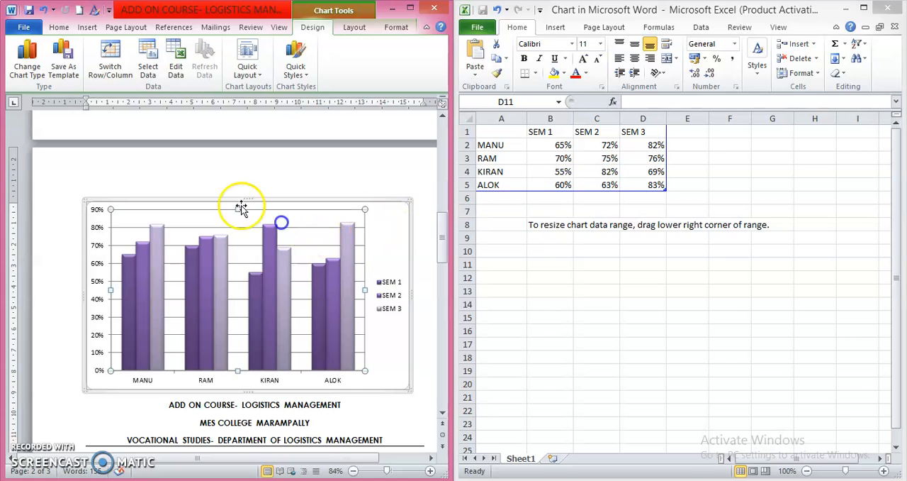
left_click(30, 74)
left_click(416, 208)
left_click(552, 352)
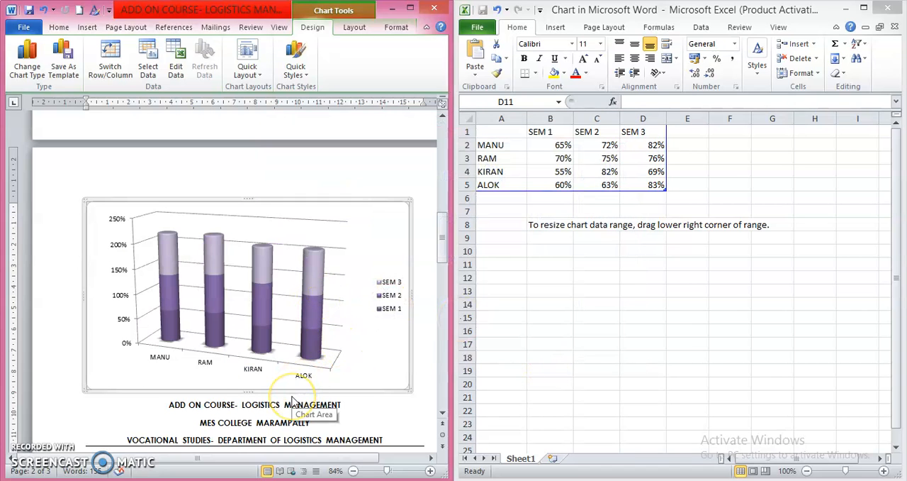
left_click(30, 71)
left_click(491, 252)
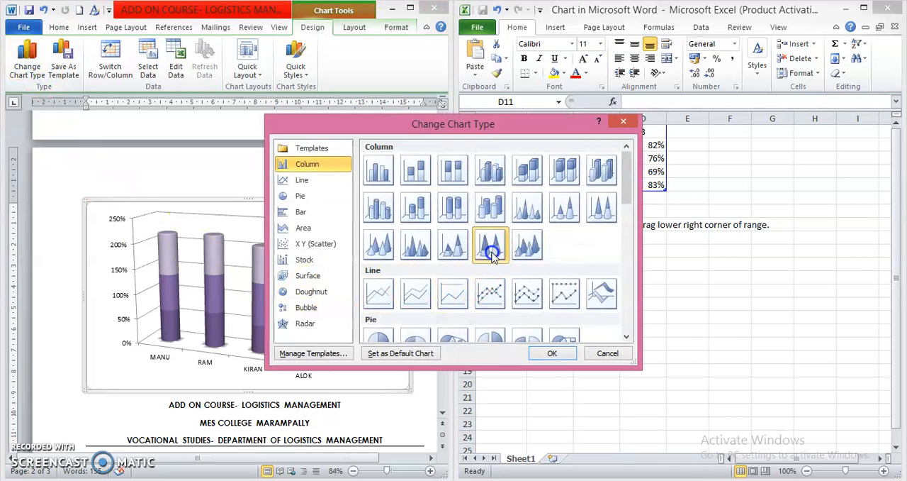
left_click(547, 353)
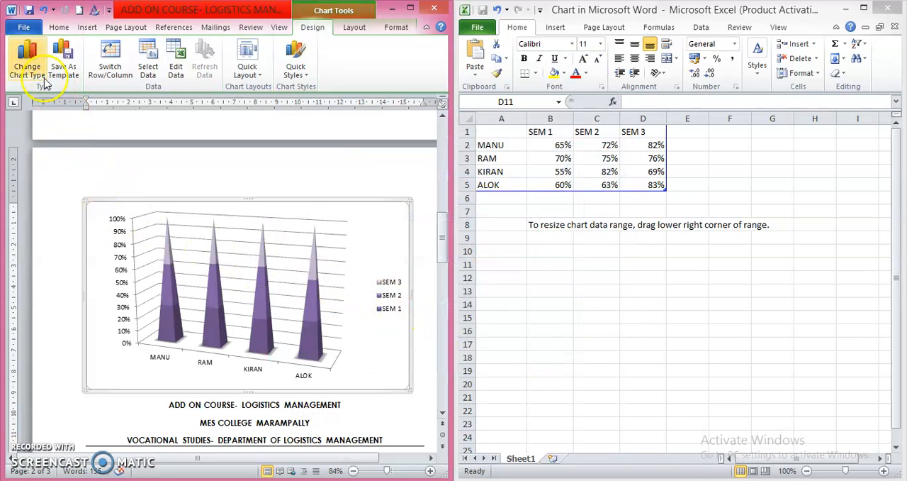
Change the chart to a 3-D 100% stacked column chart and apply the multicoloured blue, red and green style.
left_click(32, 69)
left_click(576, 185)
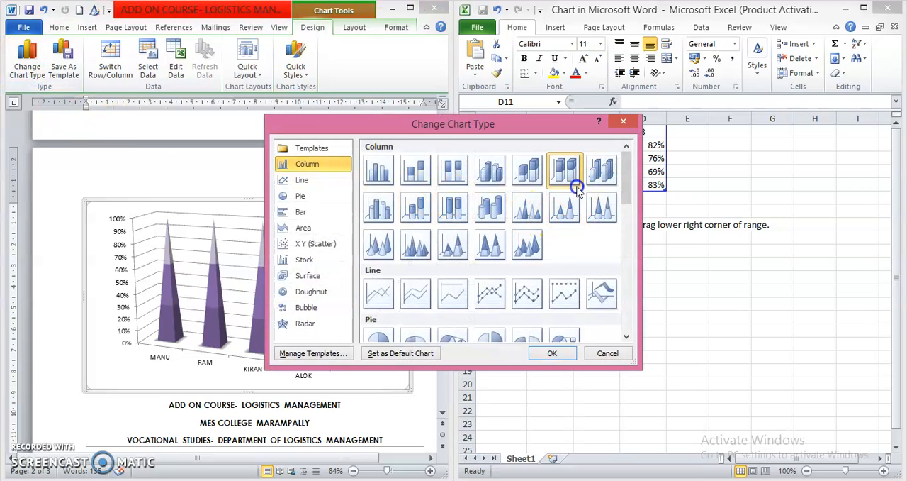
left_click(547, 353)
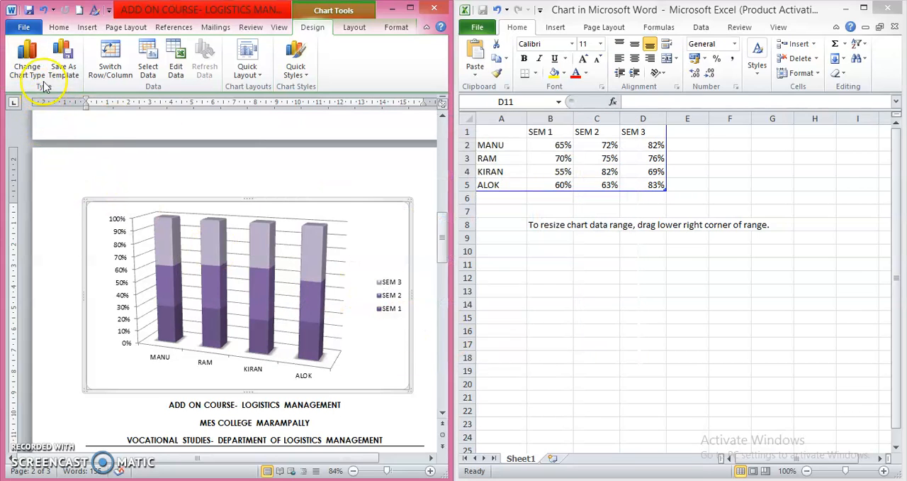
left_click(296, 62)
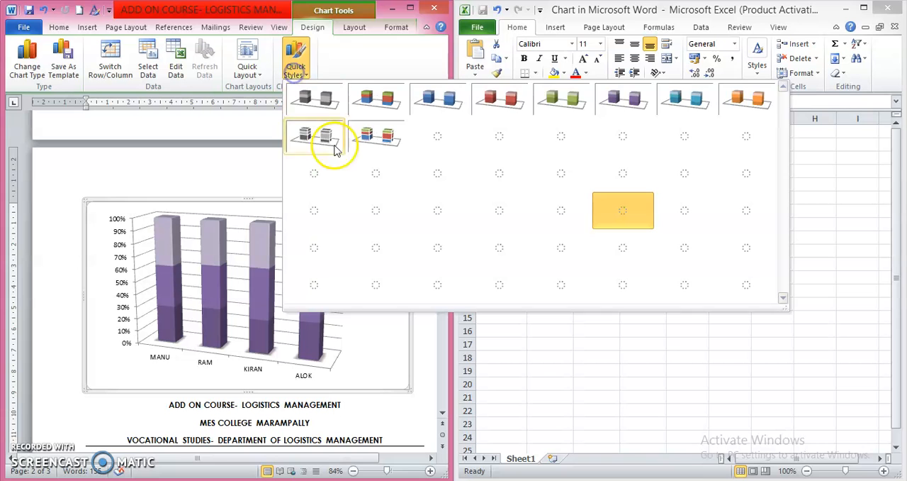
left_click(383, 172)
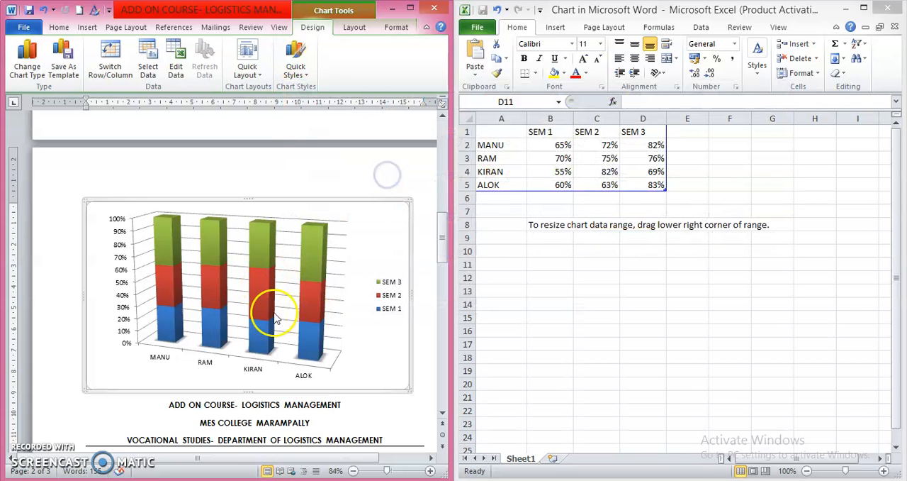
Try displaying the semester marks as a basic line chart.
left_click(24, 70)
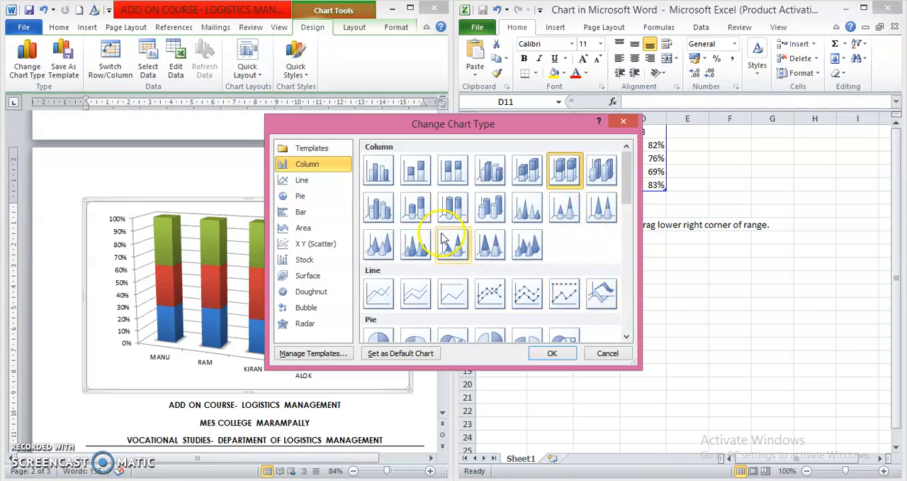
left_click(377, 294)
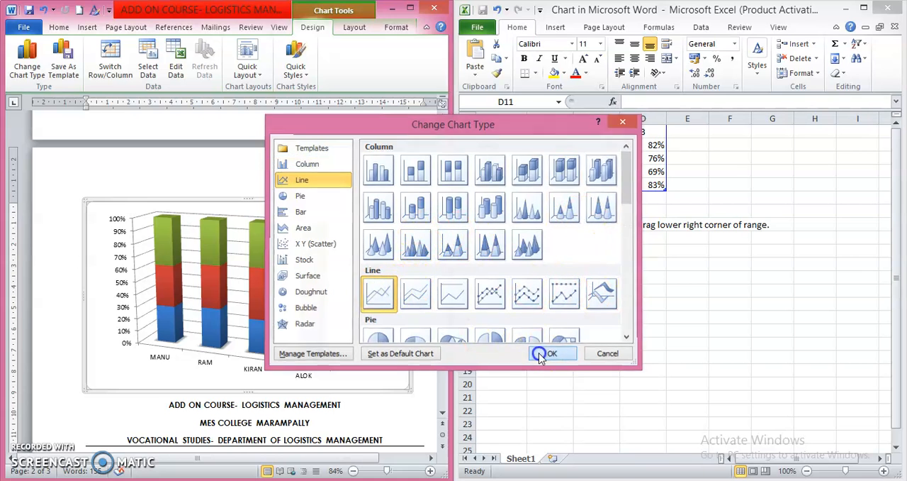
left_click(551, 352)
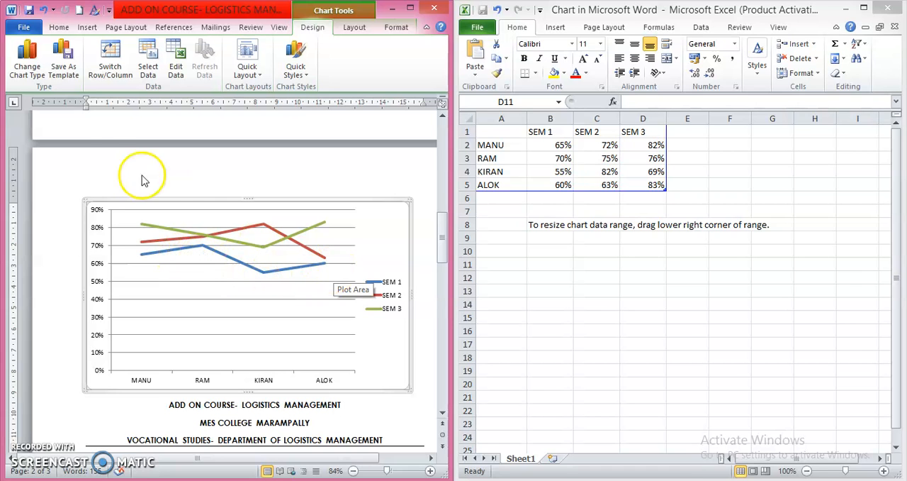
Change the chart type to 3-D cylinder columns and close the Excel data sheet.
left_click(21, 65)
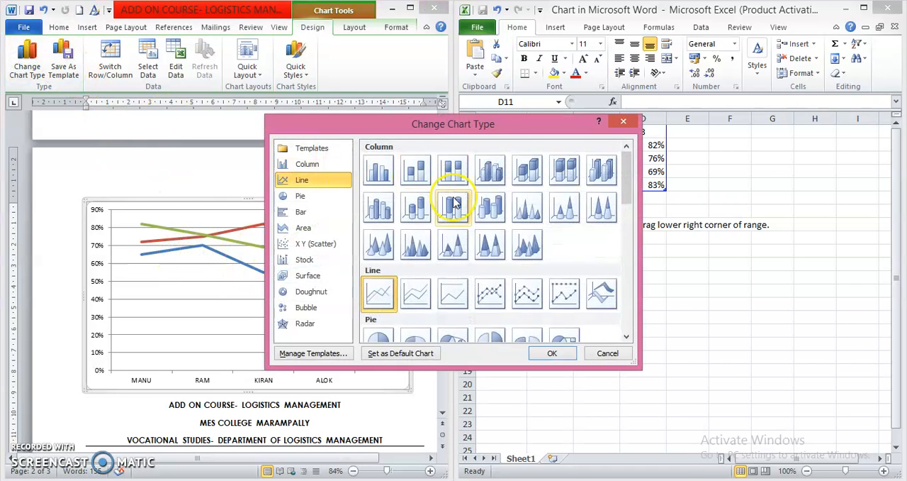
left_click(489, 207)
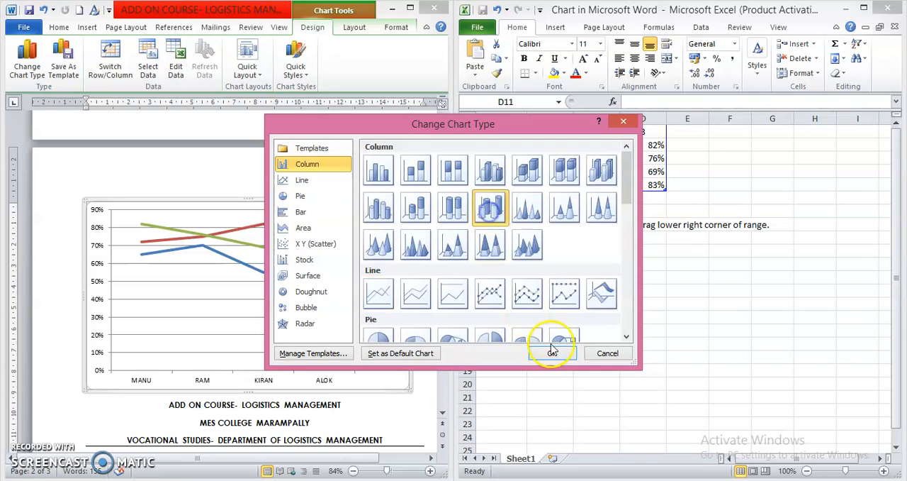
left_click(552, 352)
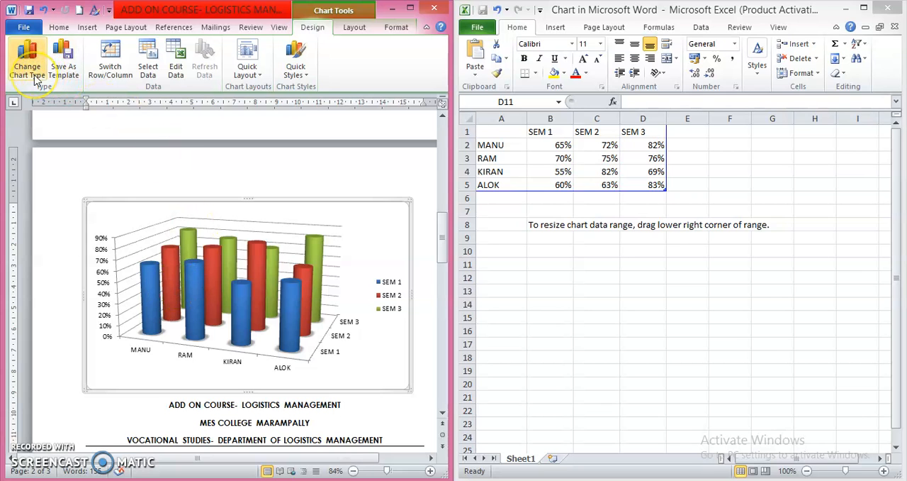
left_click(888, 9)
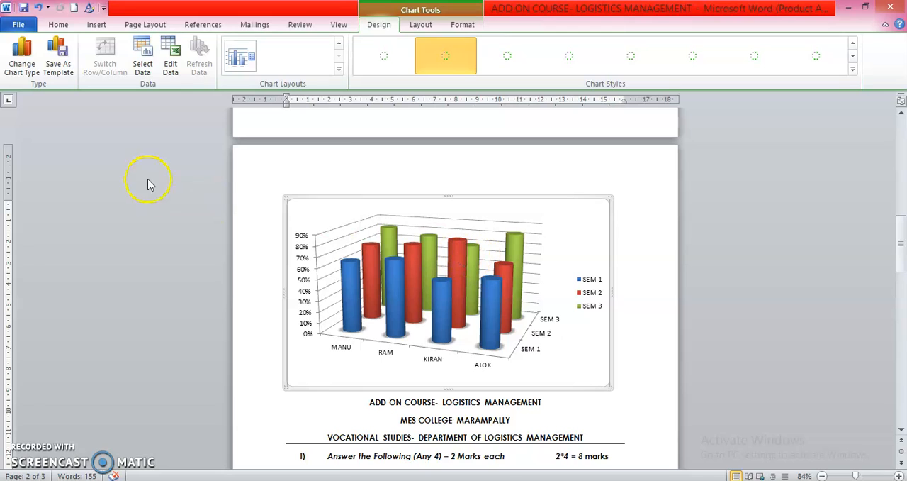
left_click(97, 24)
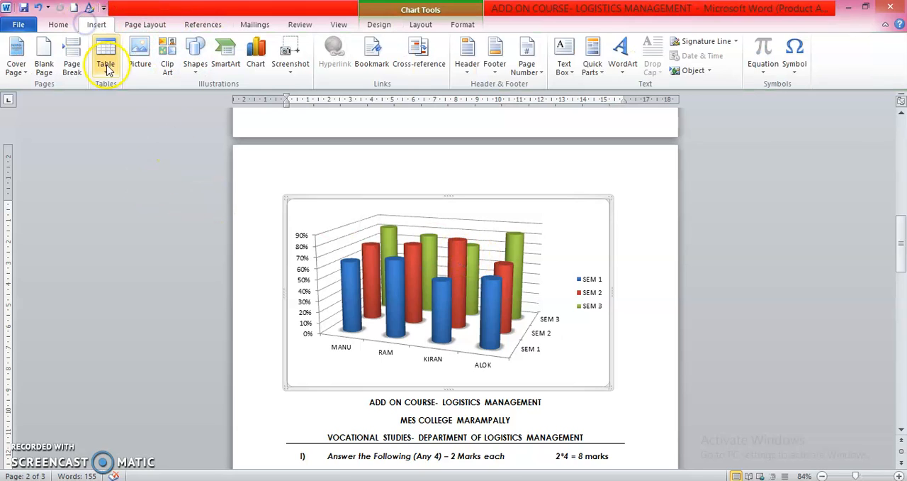
left_click(291, 74)
left_click(302, 88)
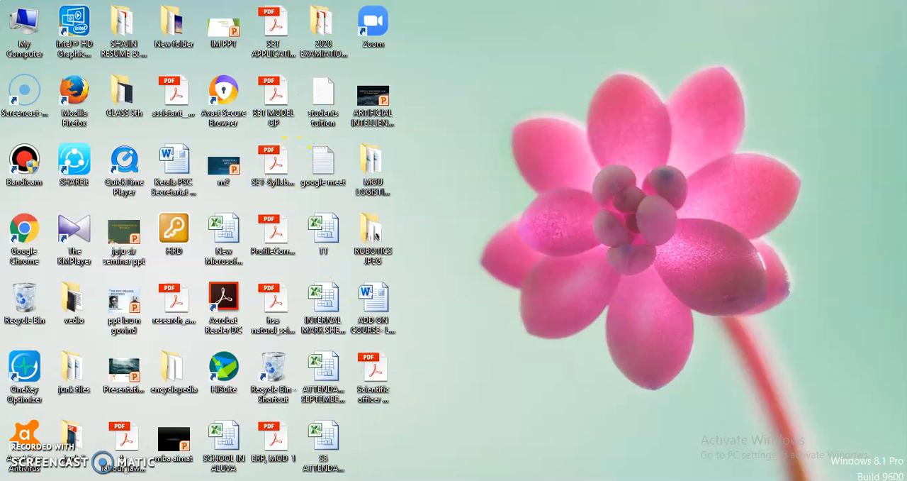
key("Escape")
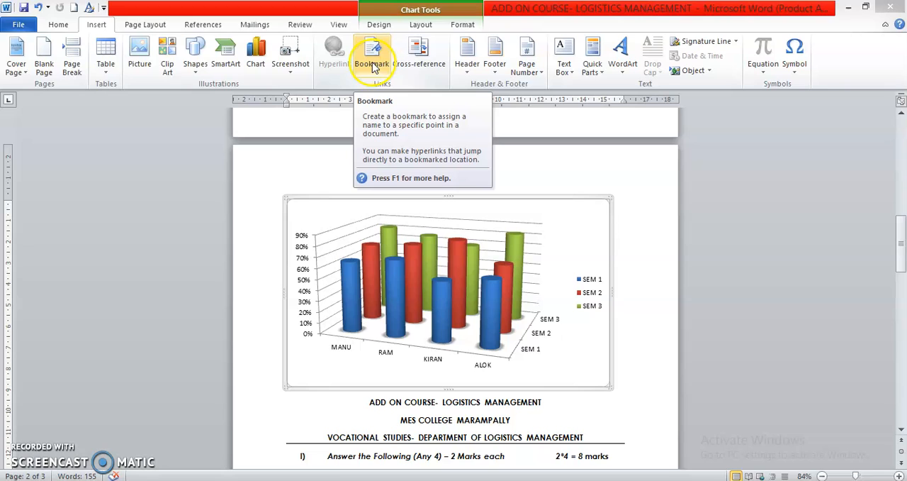
Insert a Blank header reading MICROSOFT, return to the document body and check the header on the other pages.
left_click(464, 71)
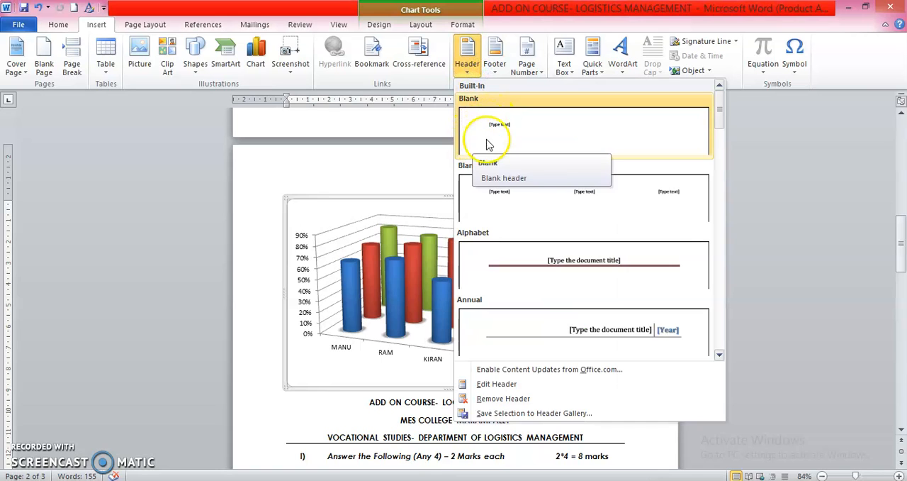
left_click(533, 143)
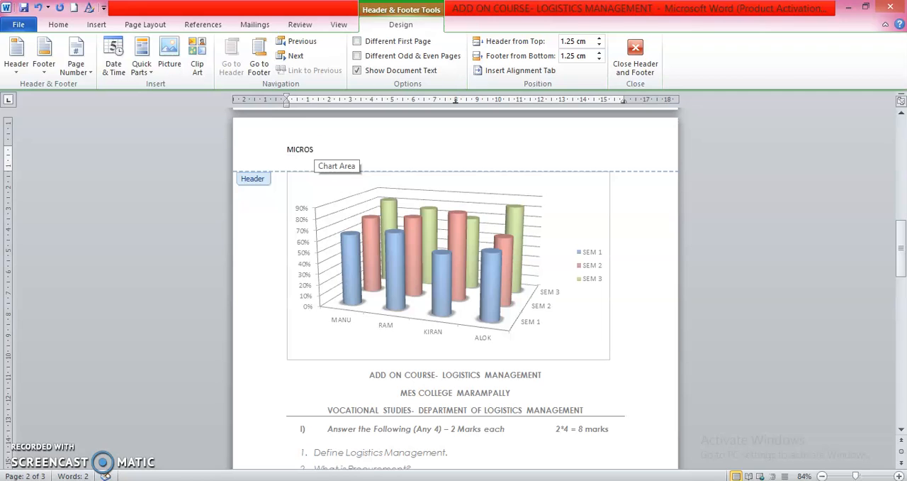
left_click(224, 241)
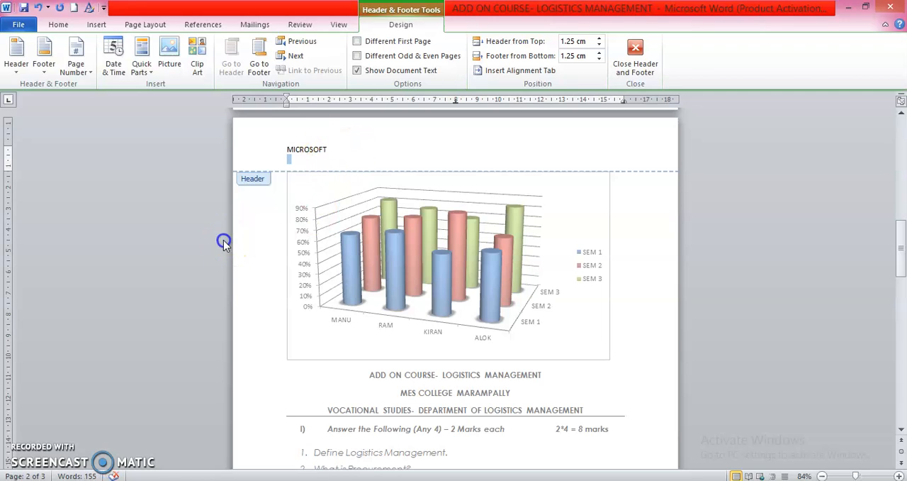
double_click(281, 276)
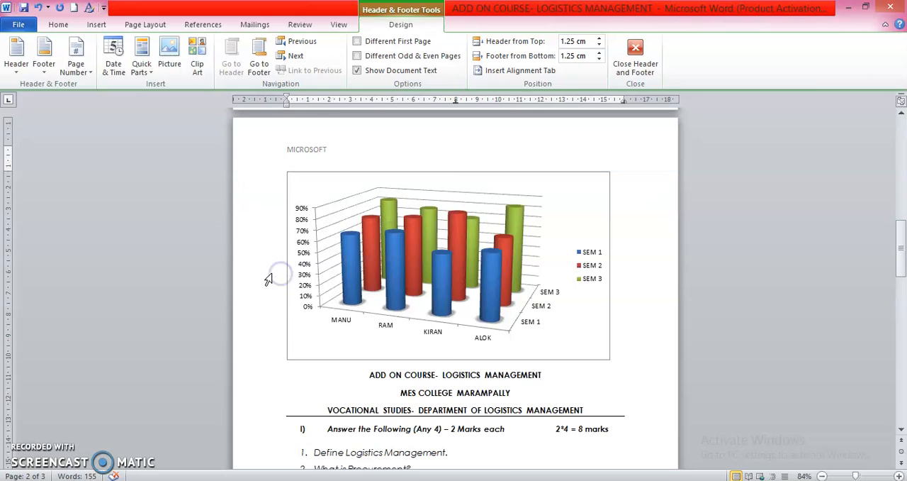
scroll(283, 276, "down", 10)
scroll(308, 281, "up", 10)
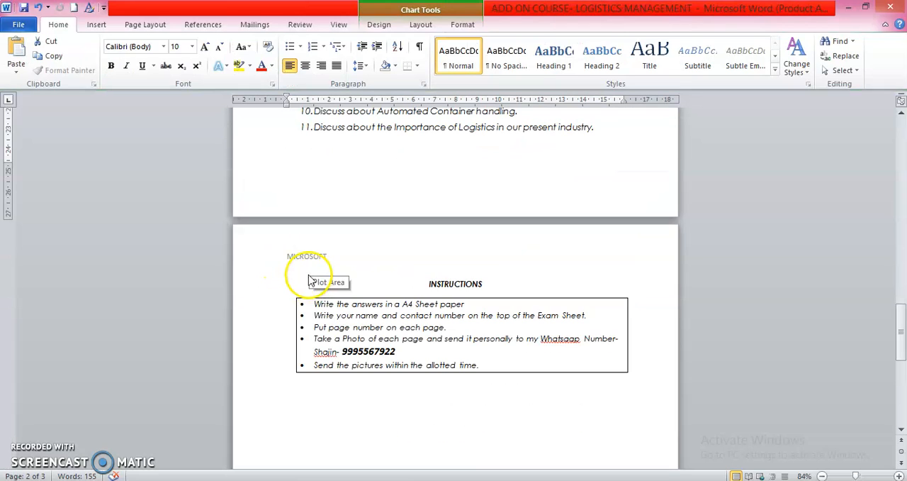
Insert a Blank (Three Columns) footer into the document.
scroll(305, 257, "up", 5)
scroll(308, 255, "down", 4)
scroll(308, 253, "up", 10)
scroll(306, 252, "up", 5)
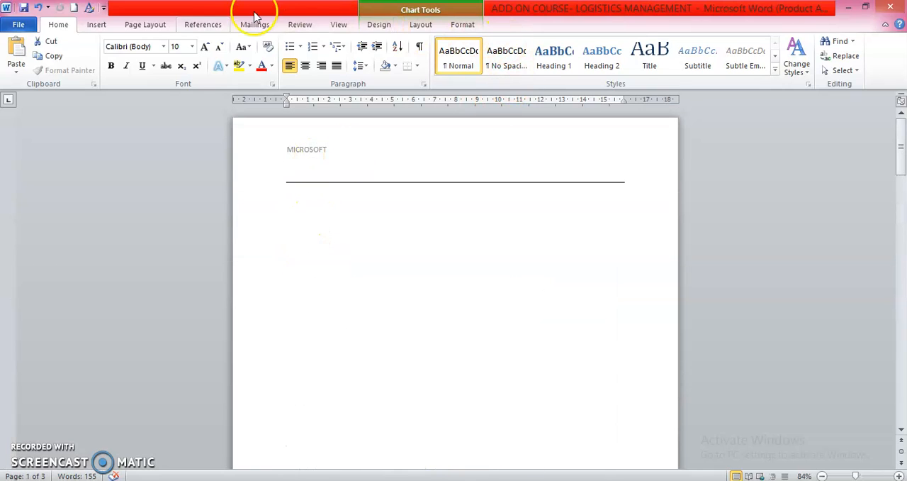
left_click(97, 24)
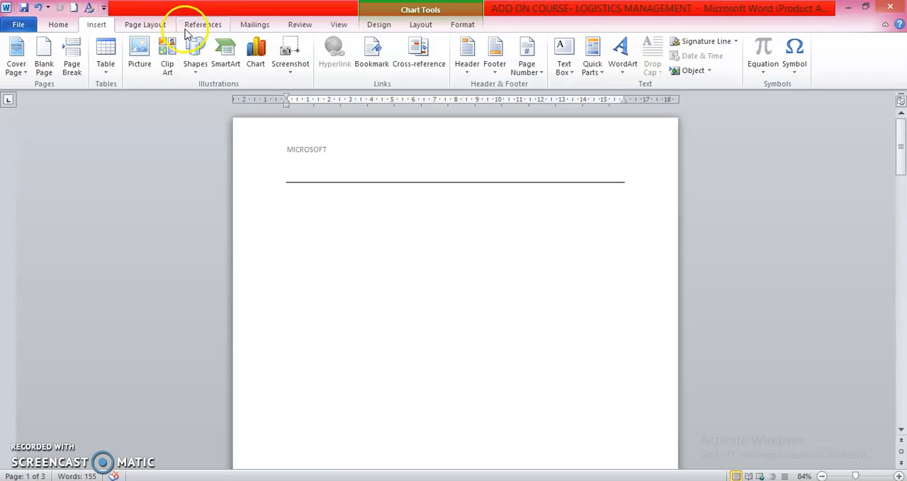
left_click(495, 71)
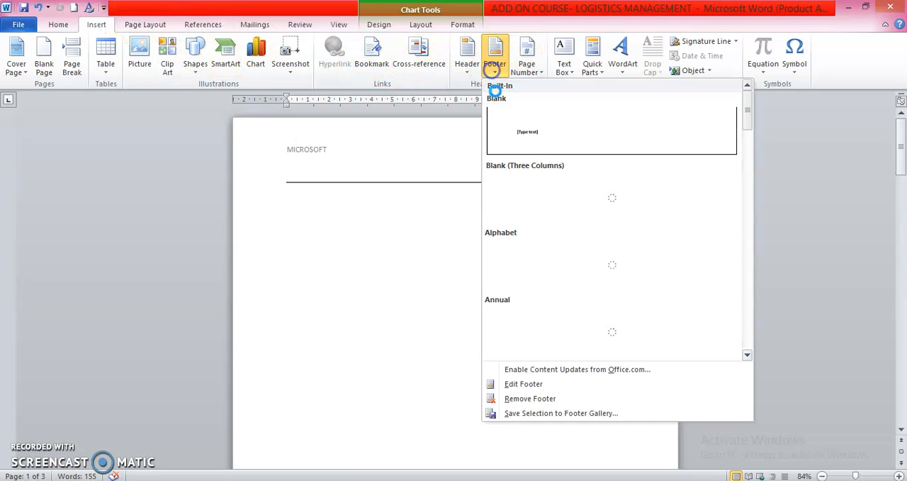
left_click(561, 207)
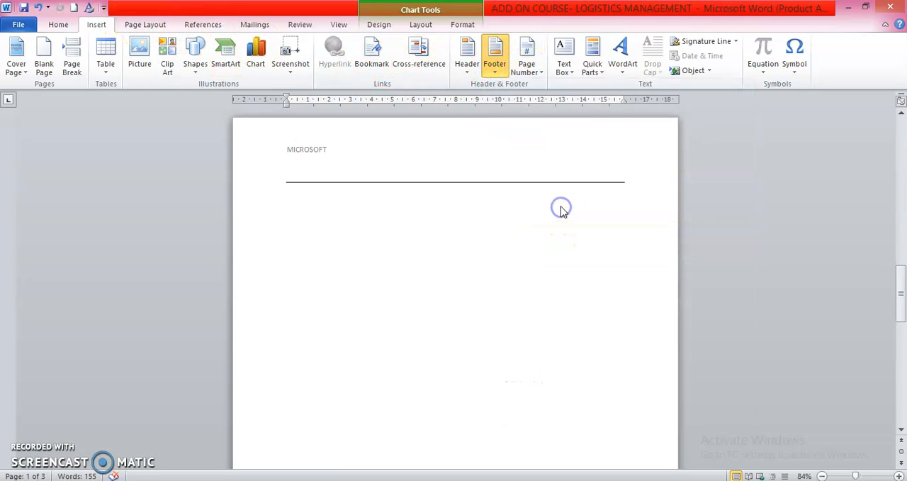
Fill the three footer placeholders with MES, LOGICSTICS and PROJECT, in that order.
left_click(319, 430)
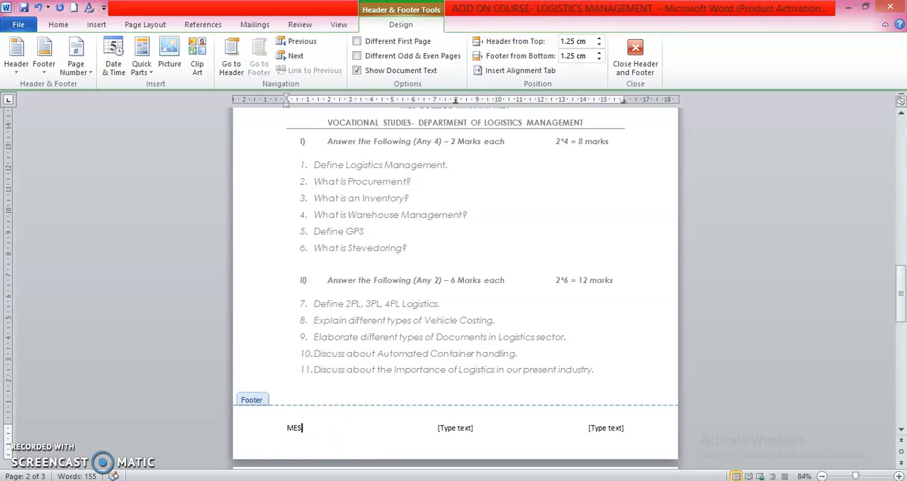
left_click(486, 429)
type("4")
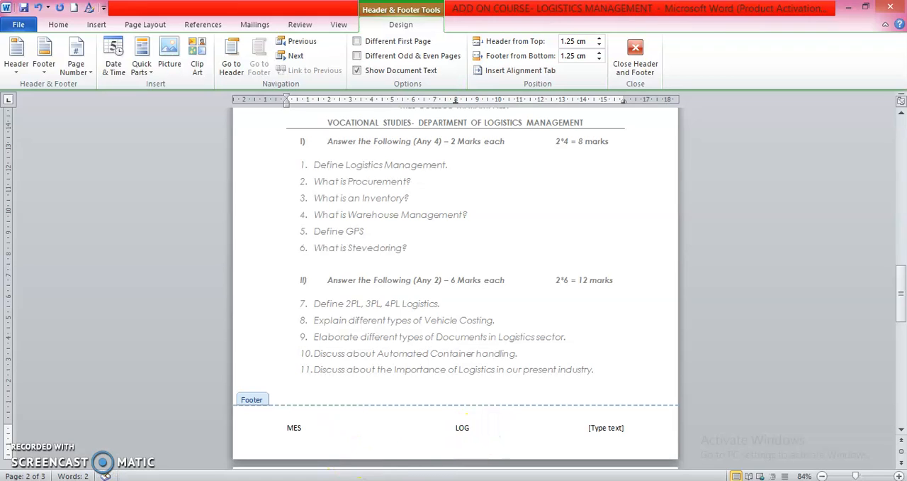
left_click(606, 426)
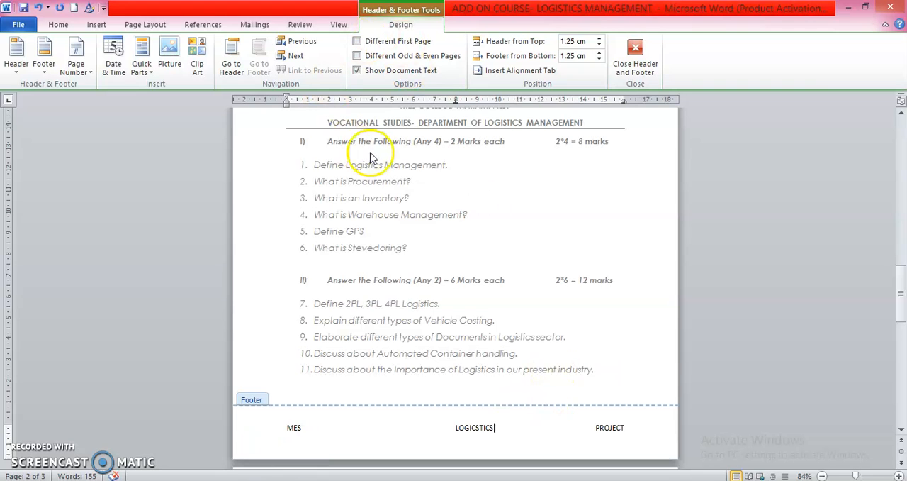
Set the header's distance from the page top to 1.2 cm and the footer's distance from the bottom to 1.4 cm.
scroll(364, 152, "up", 8)
scroll(425, 181, "down", 12)
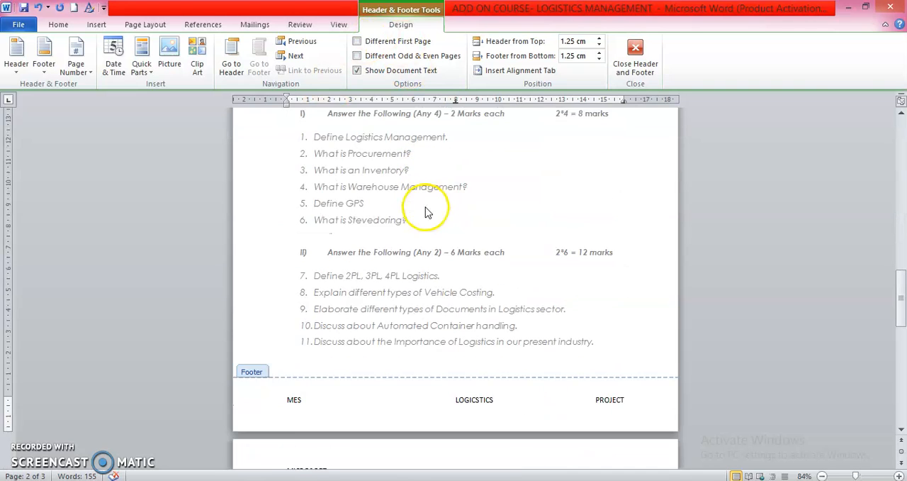
scroll(440, 326, "up", 1)
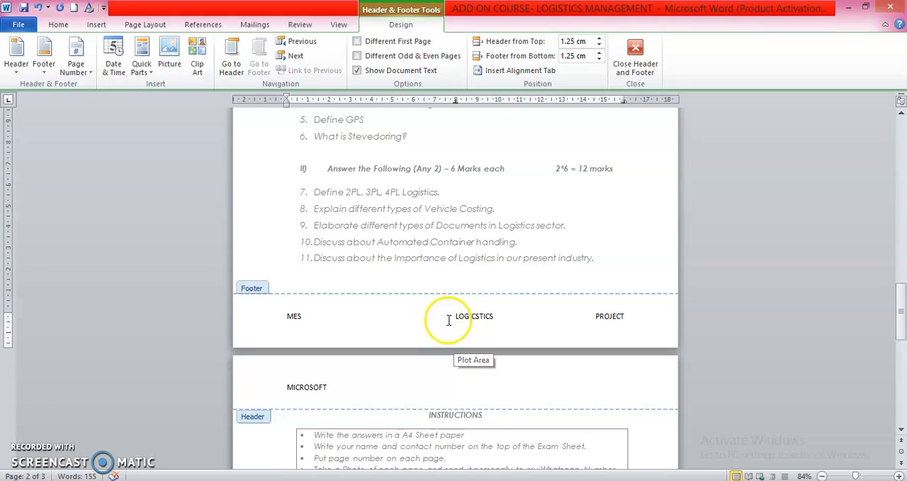
scroll(281, 265, "up", 4)
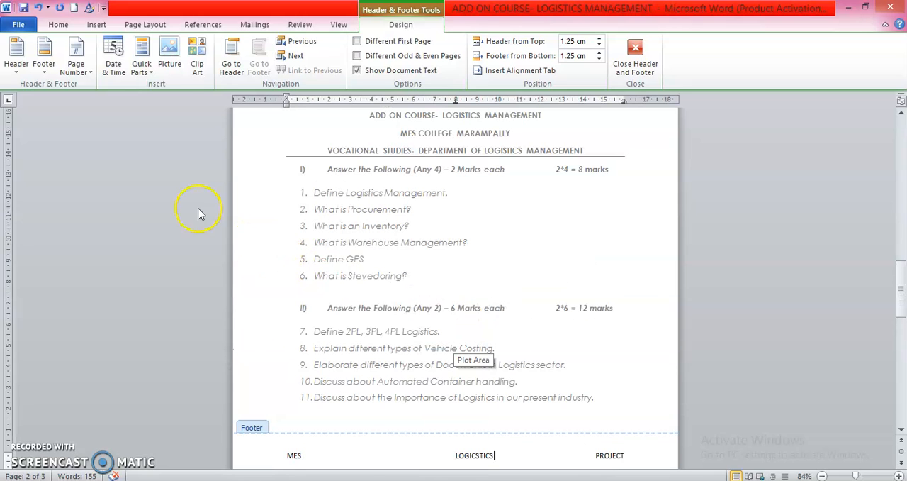
left_click(599, 45)
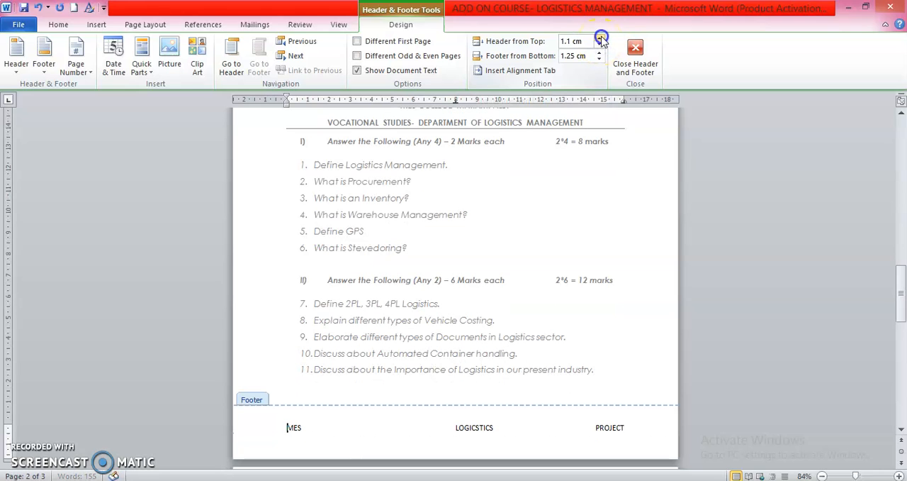
left_click(600, 53)
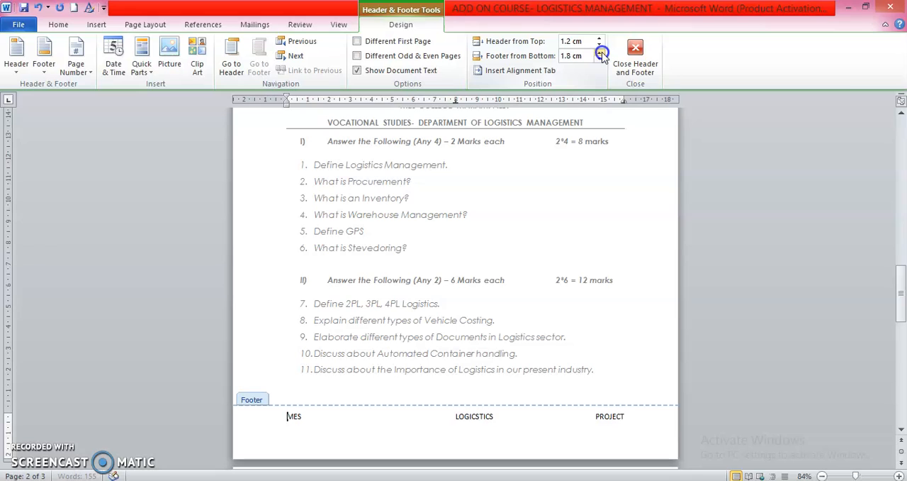
left_click(600, 60)
left_click(600, 57)
left_click(600, 52)
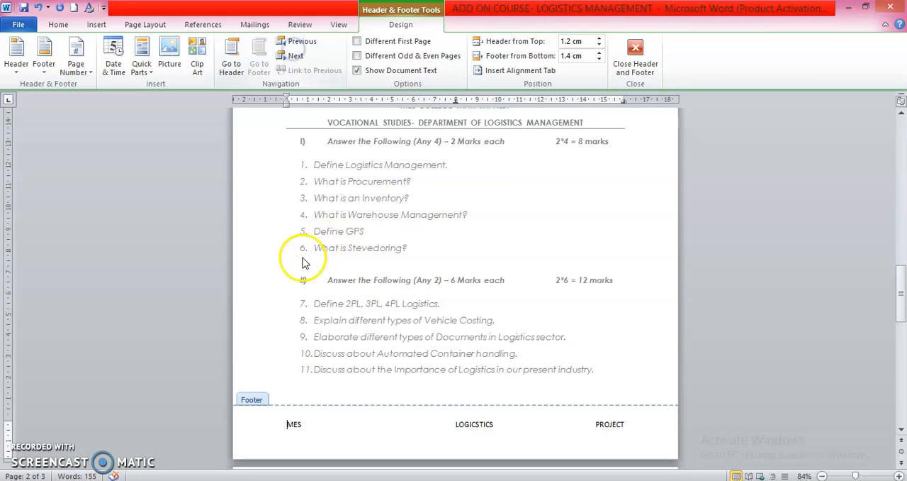
left_click(231, 68)
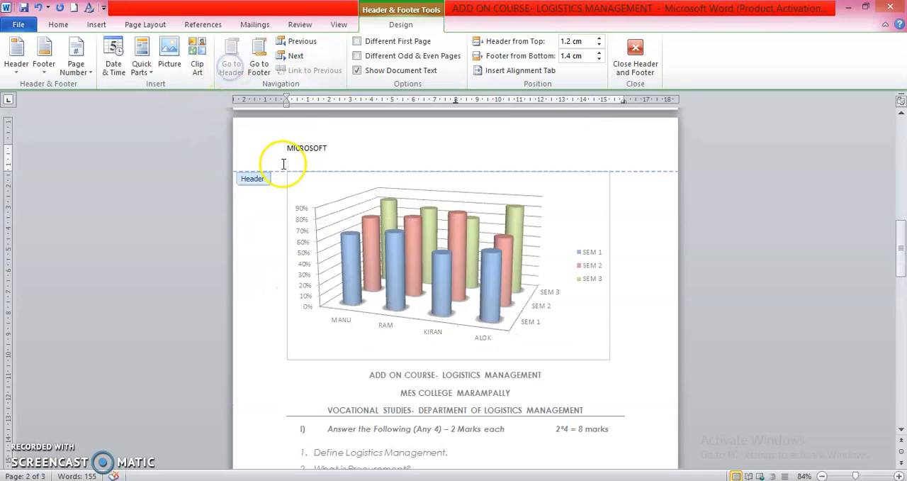
left_click(260, 64)
left_click(234, 61)
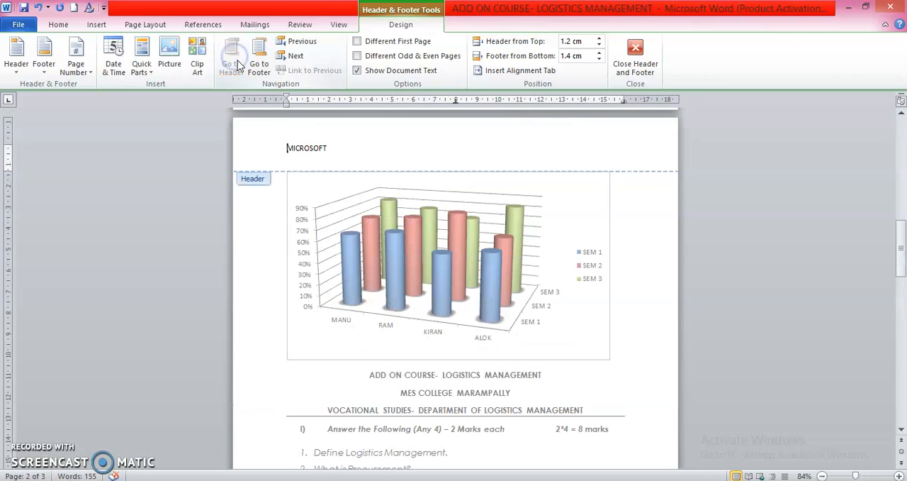
left_click(115, 71)
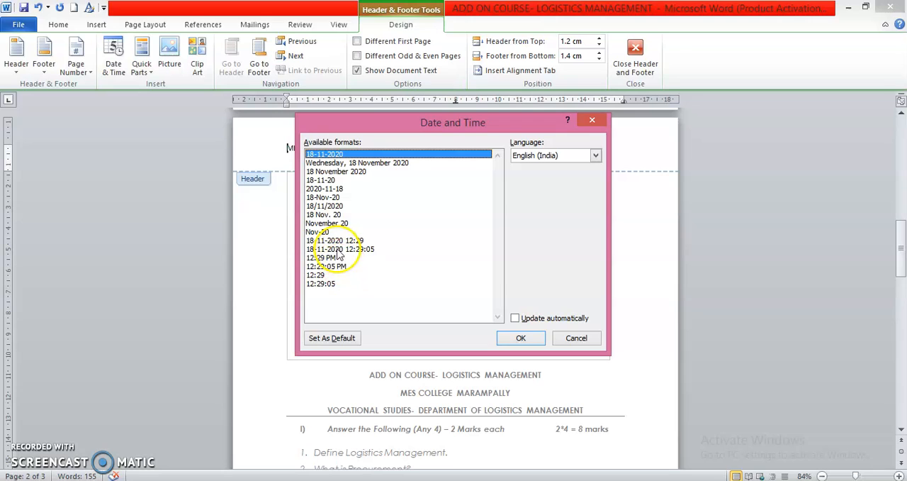
left_click(337, 248)
left_click(338, 241)
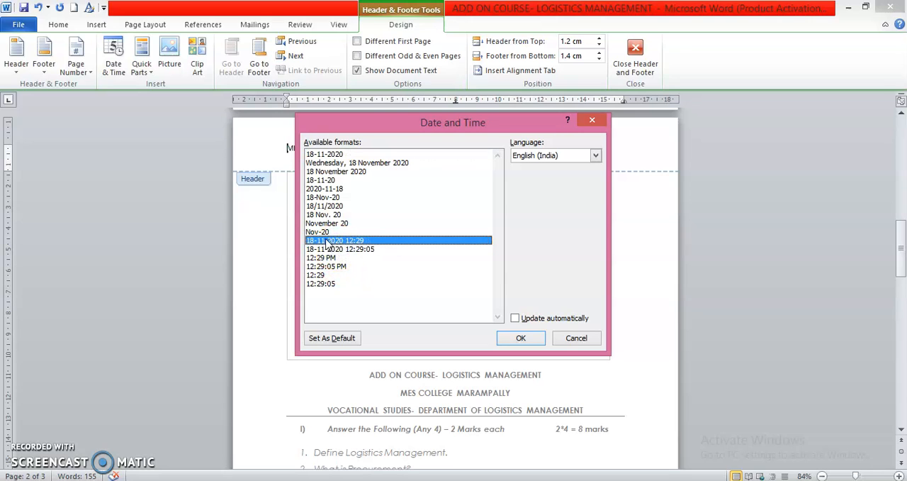
left_click(520, 337)
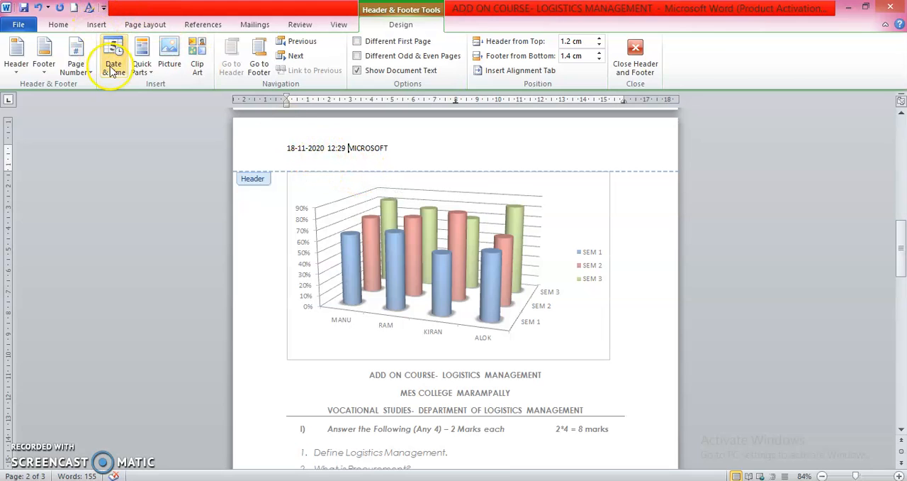
left_click(141, 68)
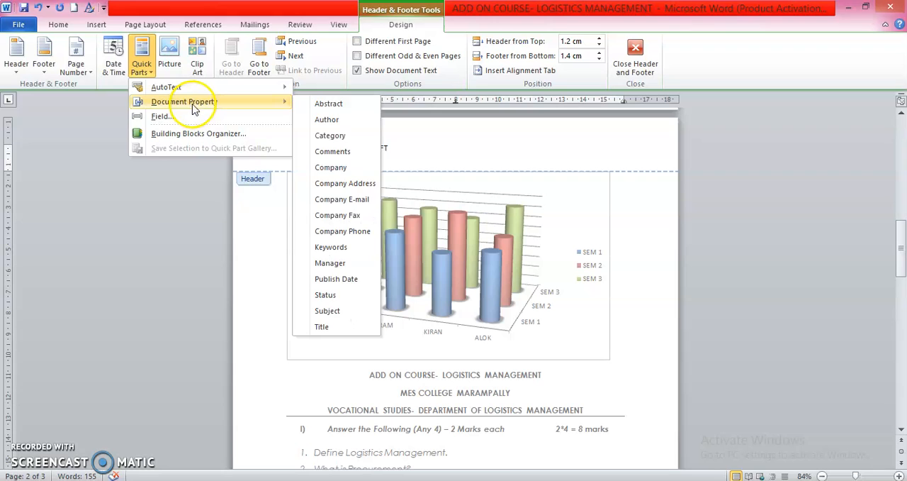
left_click(22, 454)
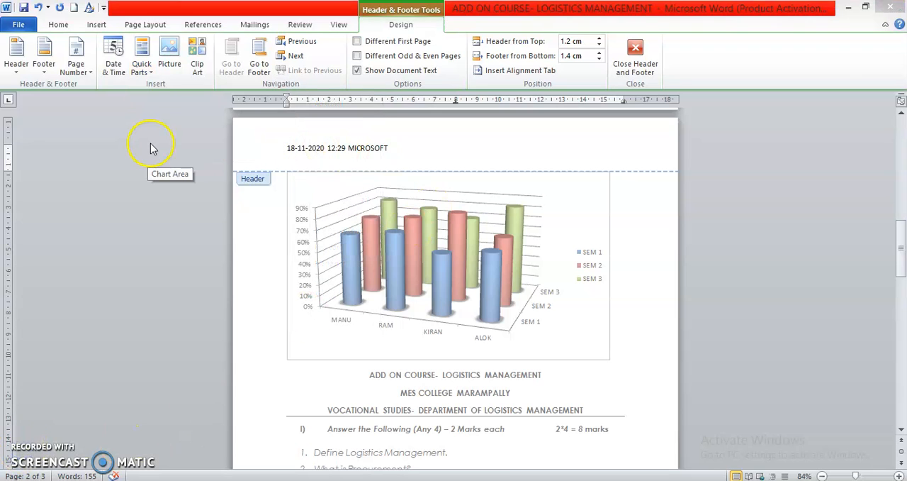
left_click(146, 26)
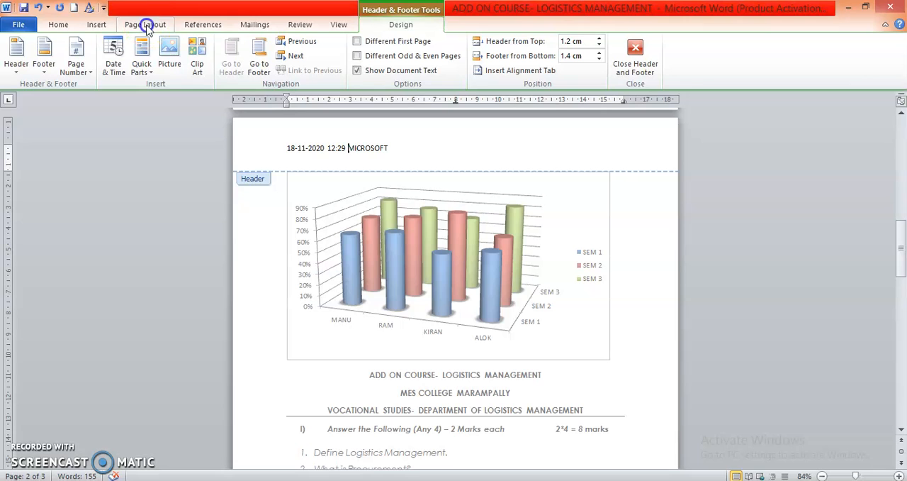
left_click(146, 25)
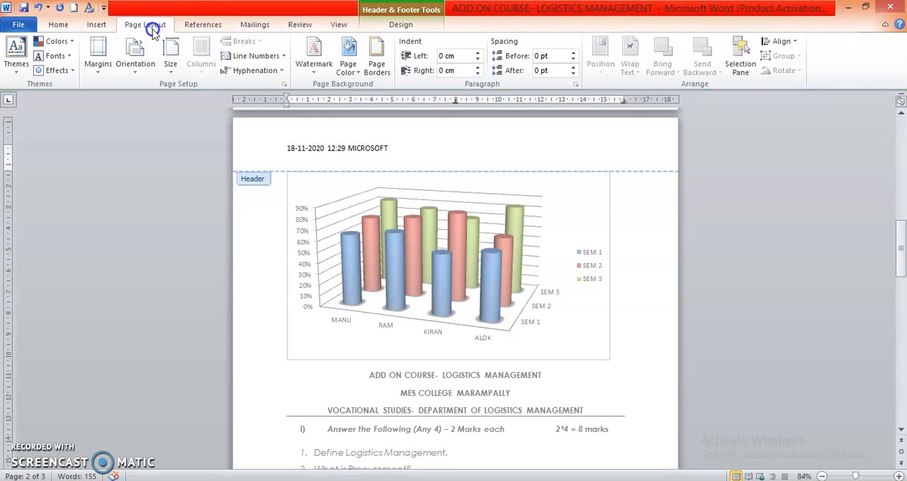
Insert an Accent Bar 1 page number at the top of the page and return to the document body.
left_click(96, 25)
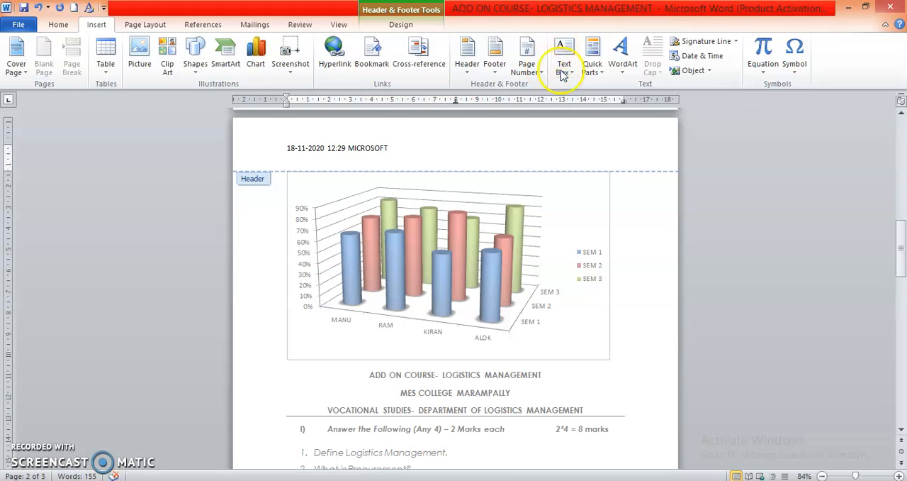
left_click(526, 63)
mouse_move(536, 88)
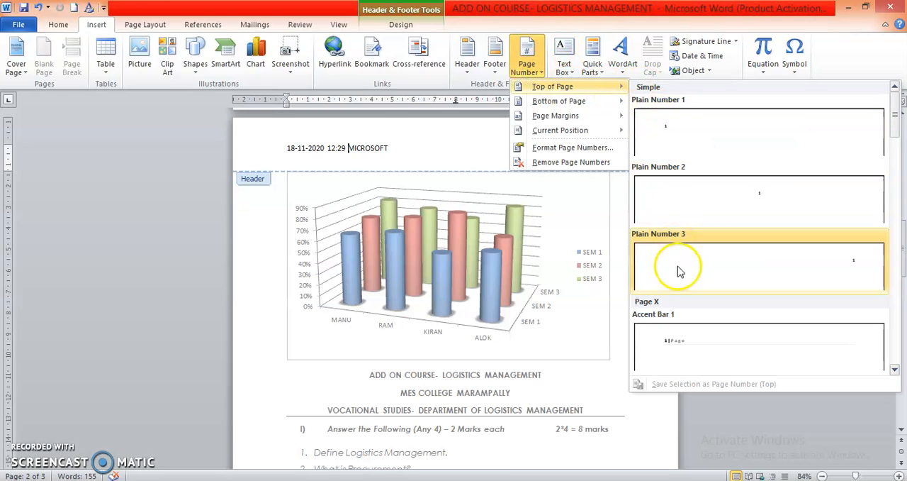
left_click(684, 348)
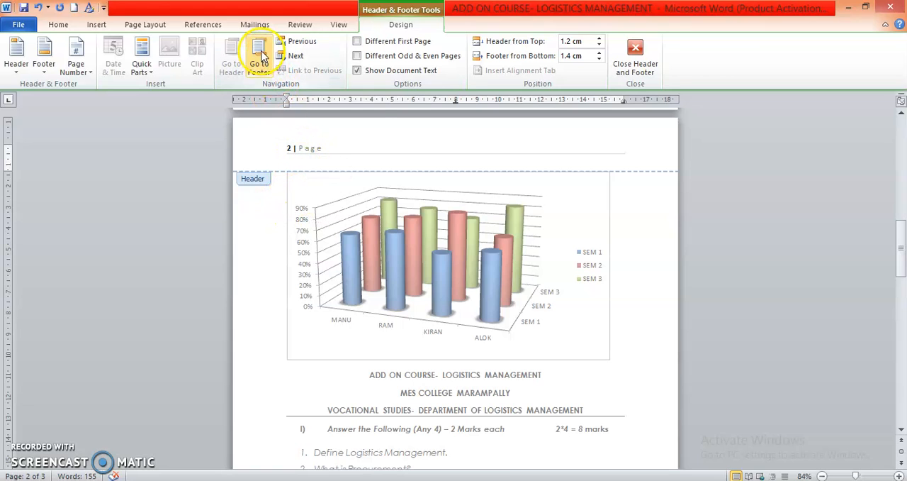
left_click(146, 25)
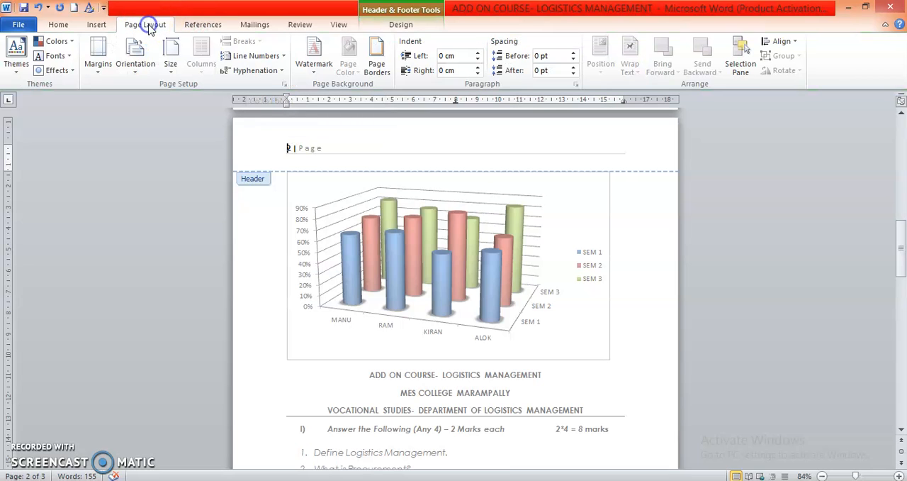
left_click(96, 24)
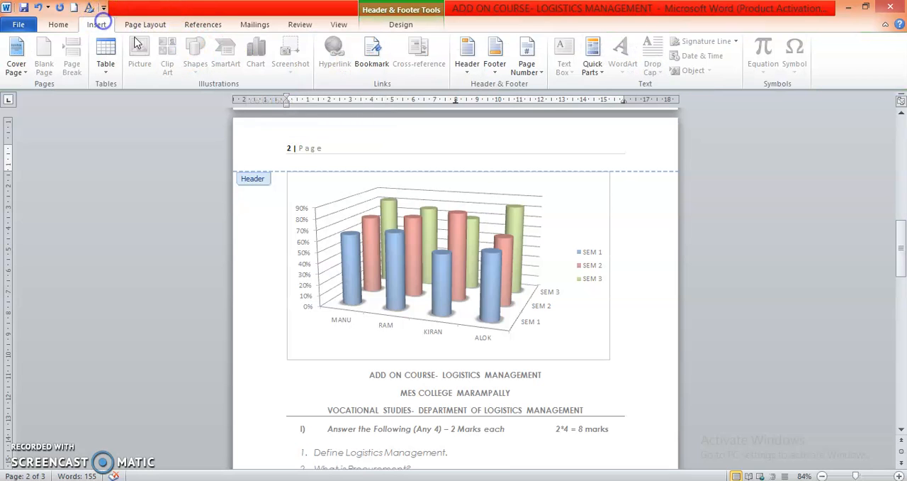
double_click(273, 228)
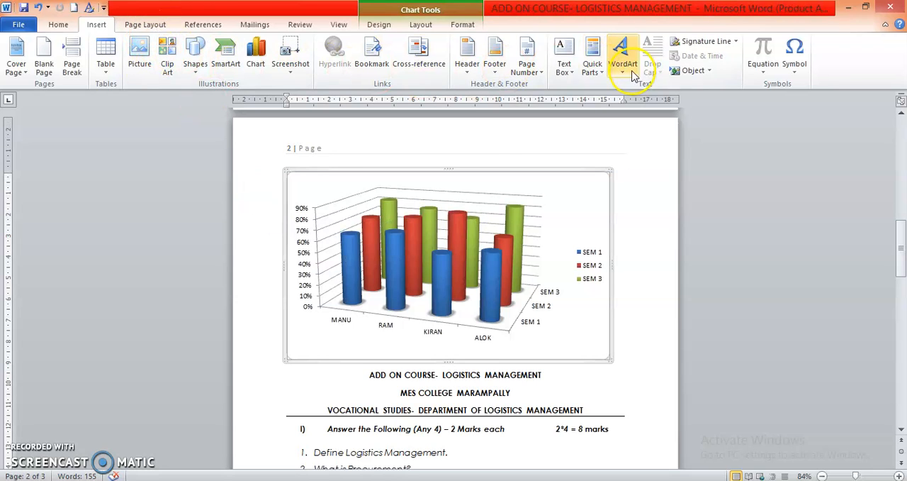
Insert an Alphabet Quote text box and move it to the page's right margin, beside the chart and headings.
left_click(565, 64)
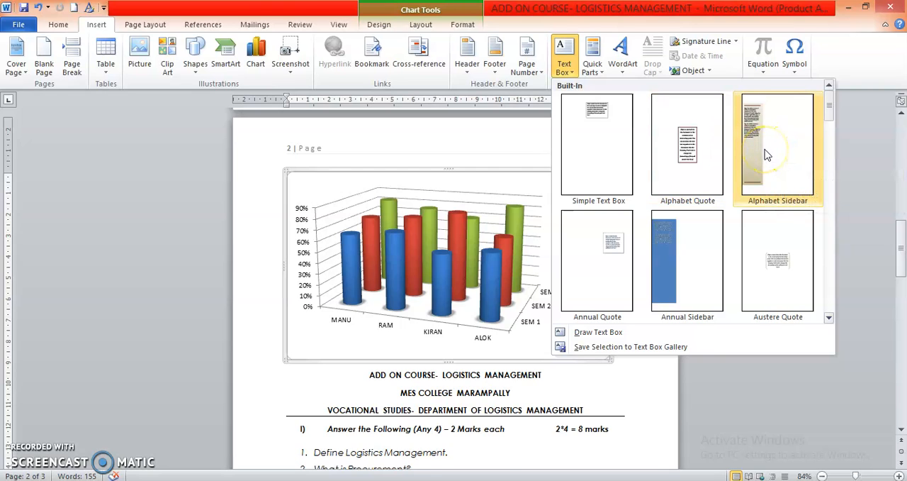
left_click(695, 163)
scroll(463, 316, "down", 3)
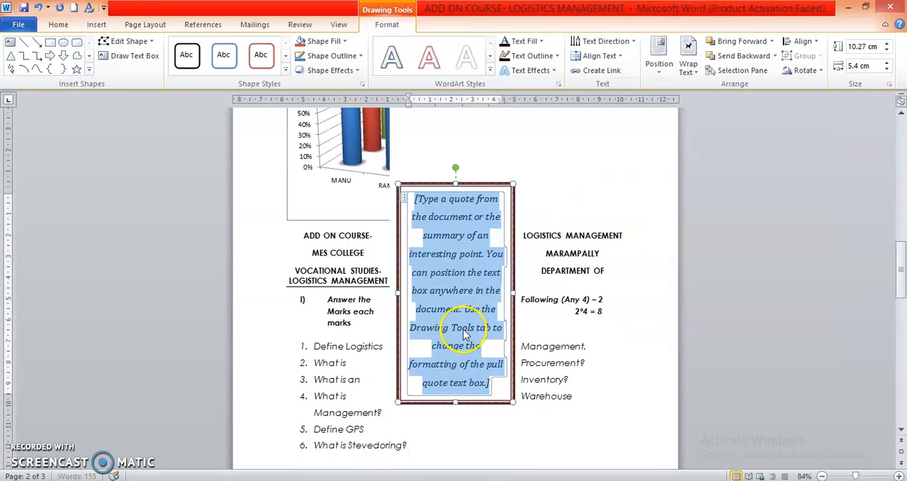
left_click(433, 241)
left_click_drag(417, 201, 468, 339)
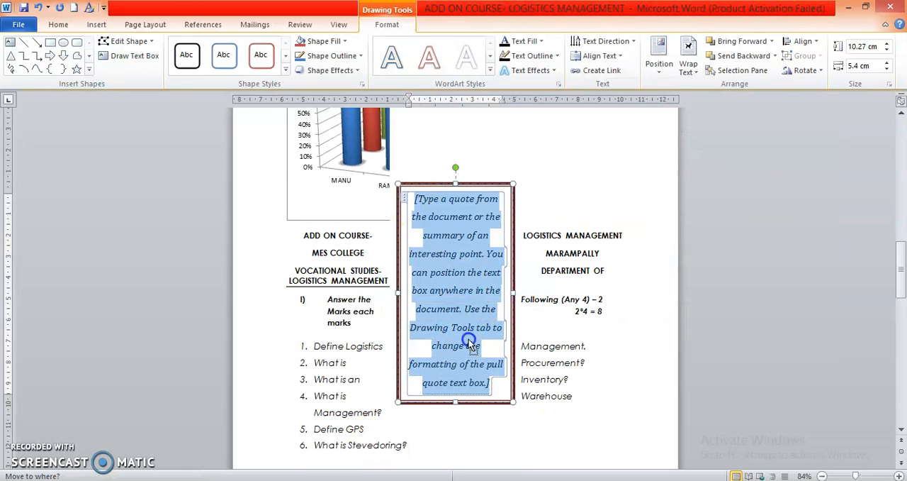
left_click_drag(469, 374, 646, 141)
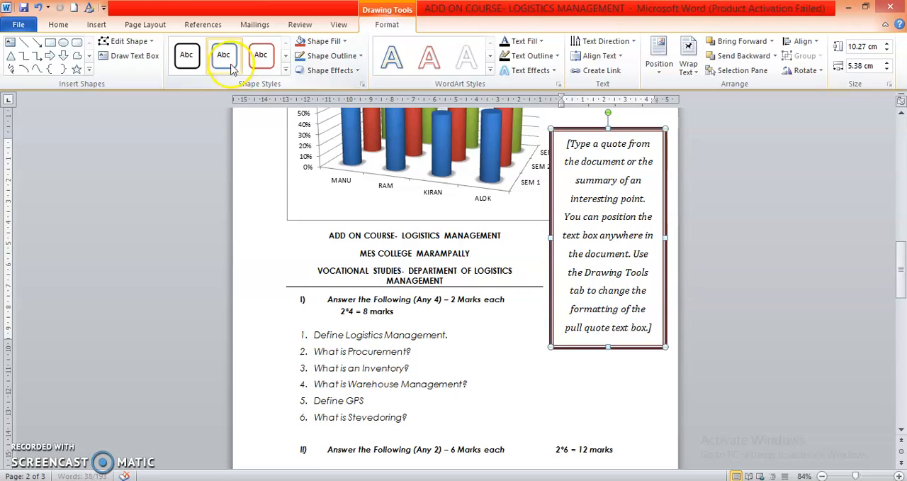
Give the quote text box the blue outline shape style and its text the red outlined WordArt style.
left_click(600, 134)
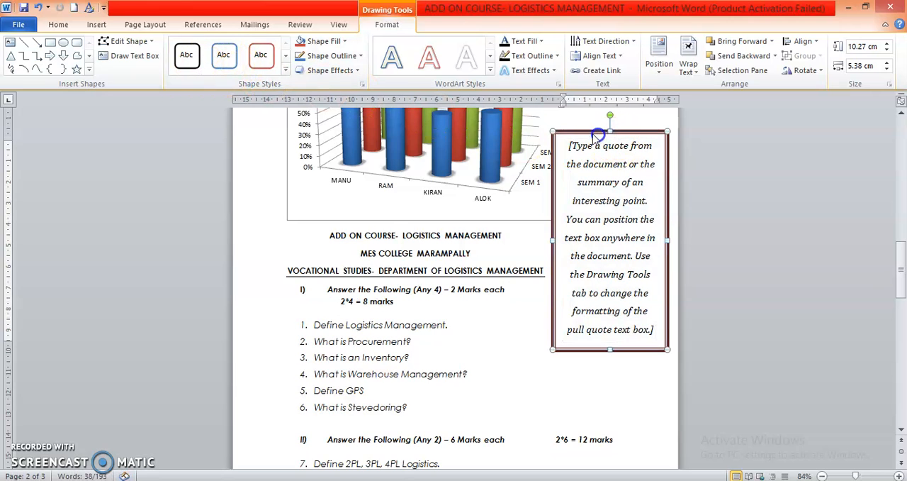
left_click(188, 59)
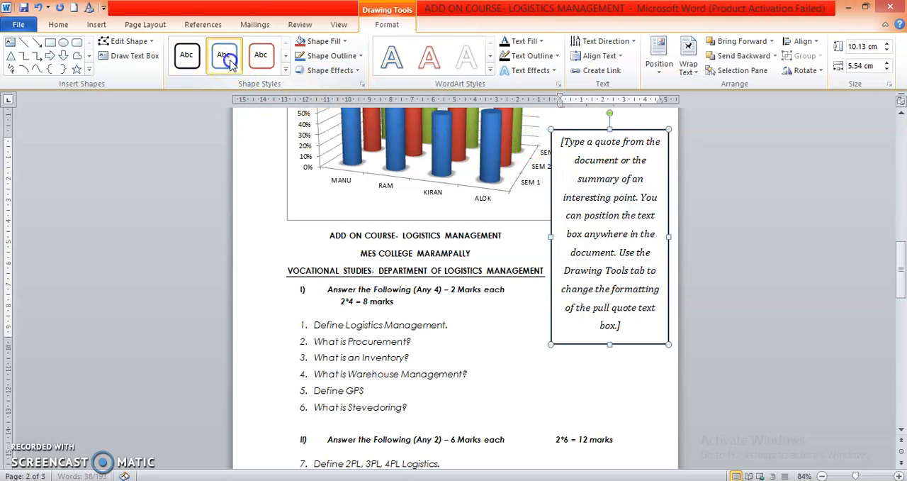
left_click(430, 61)
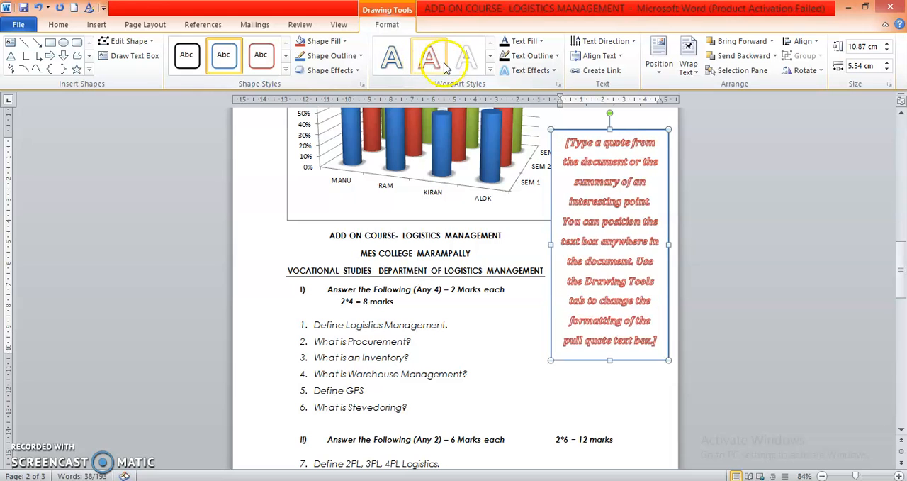
Set the text outline colour of the quote text box to the standard purple.
left_click(523, 56)
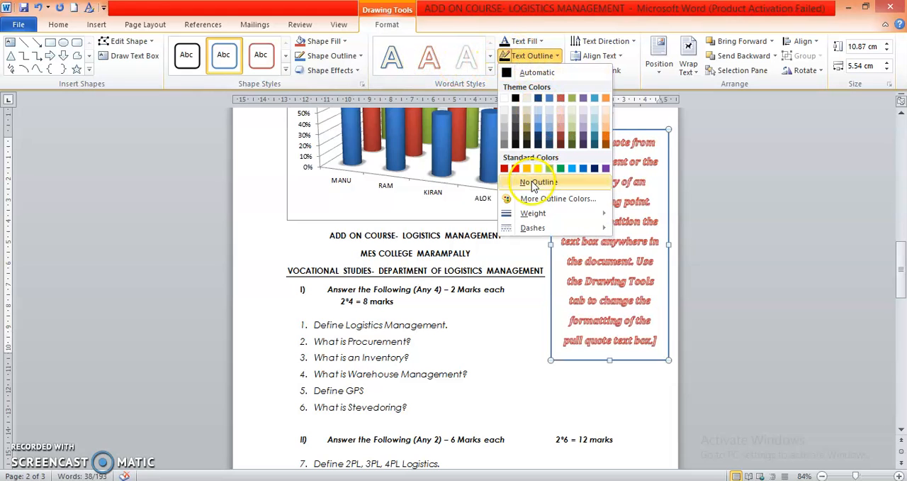
left_click(606, 170)
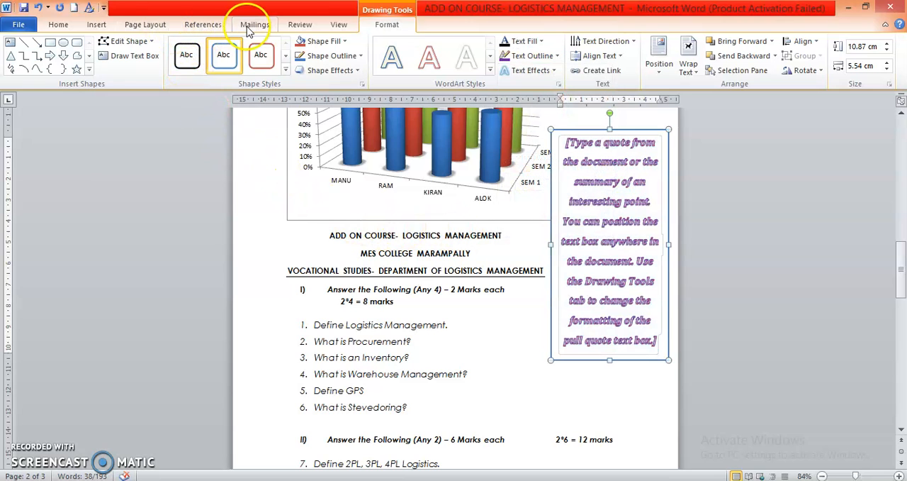
Insert a dark red bevelled WordArt from the quote text box and move it over the lower chart and the headings.
left_click(145, 25)
left_click(96, 24)
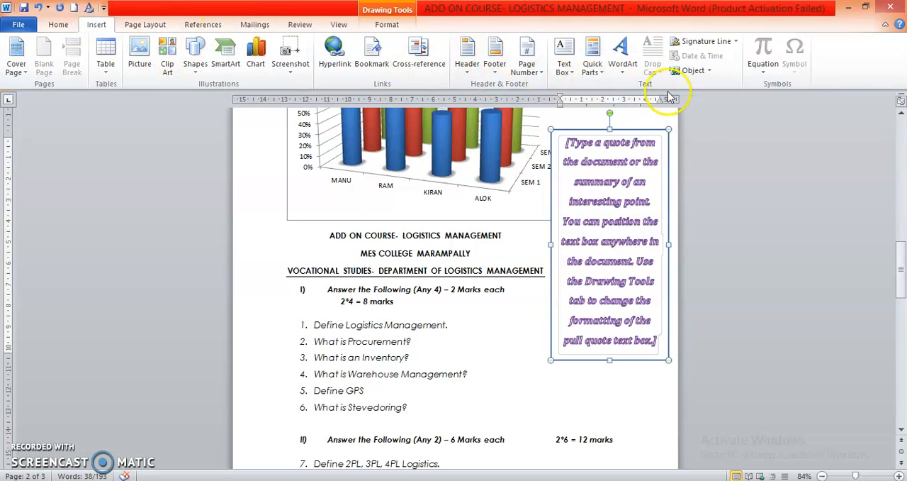
left_click(622, 70)
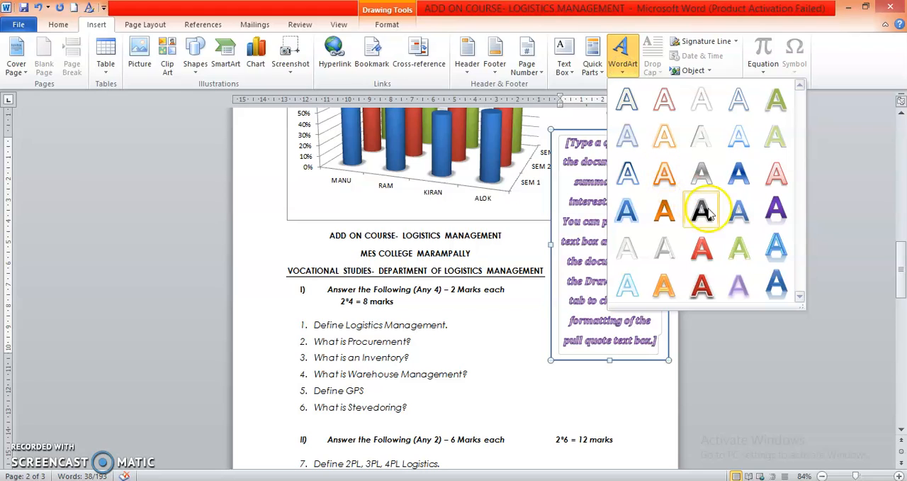
left_click(704, 277)
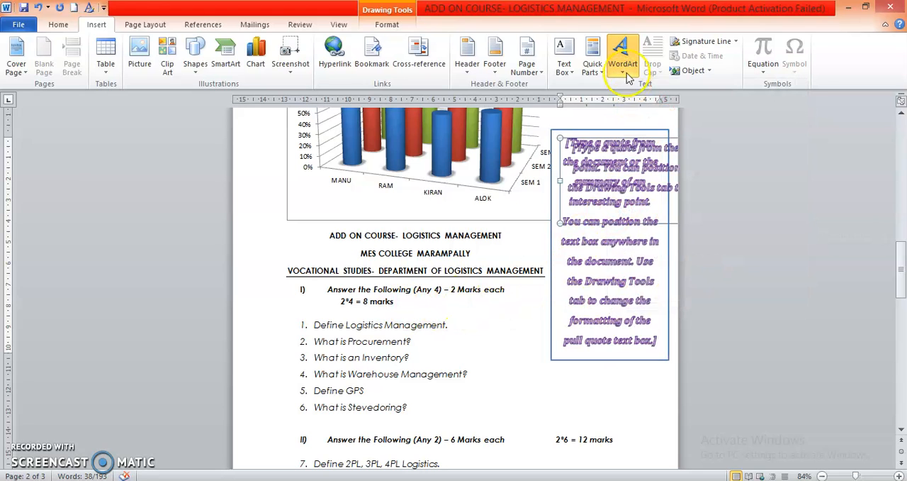
left_click_drag(574, 140, 369, 175)
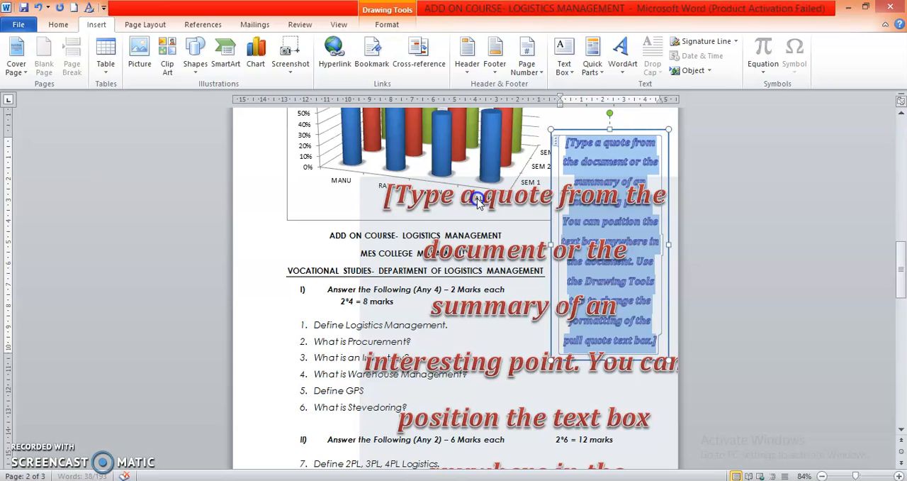
Apply an outer shadow falling straight below the shape to the red quote WordArt.
left_click(438, 200)
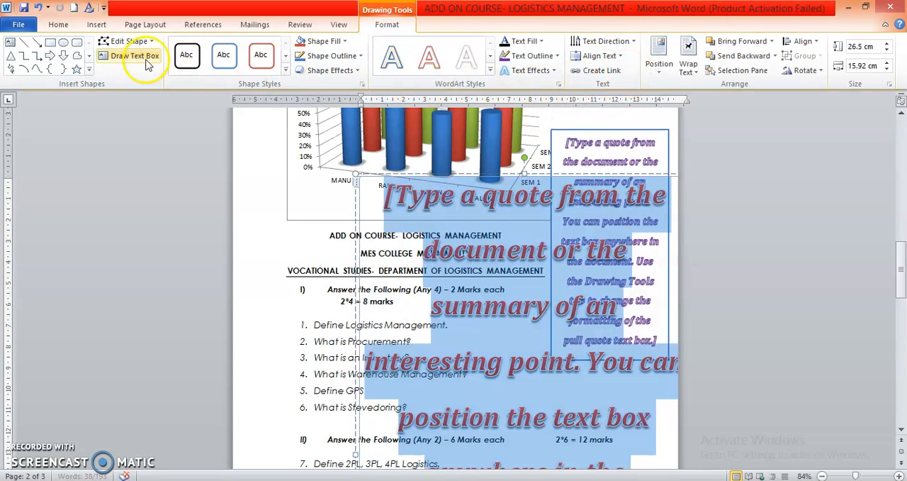
left_click(330, 70)
mouse_move(320, 133)
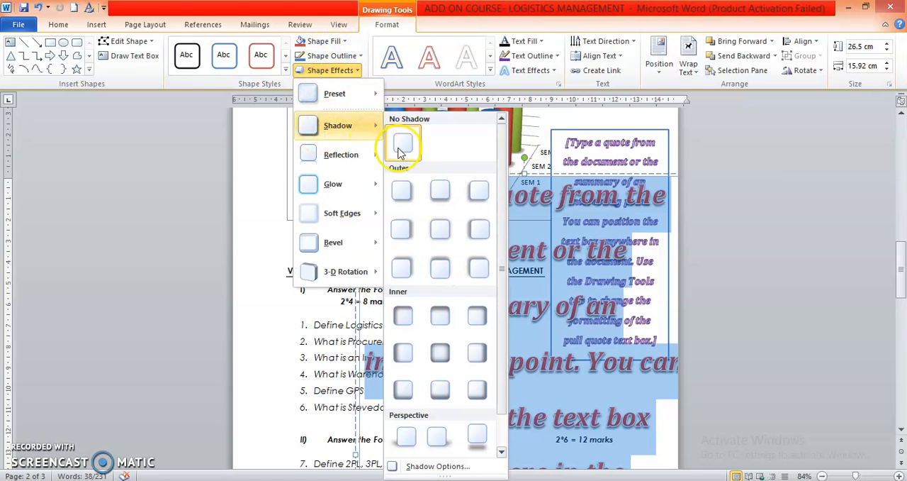
left_click(439, 190)
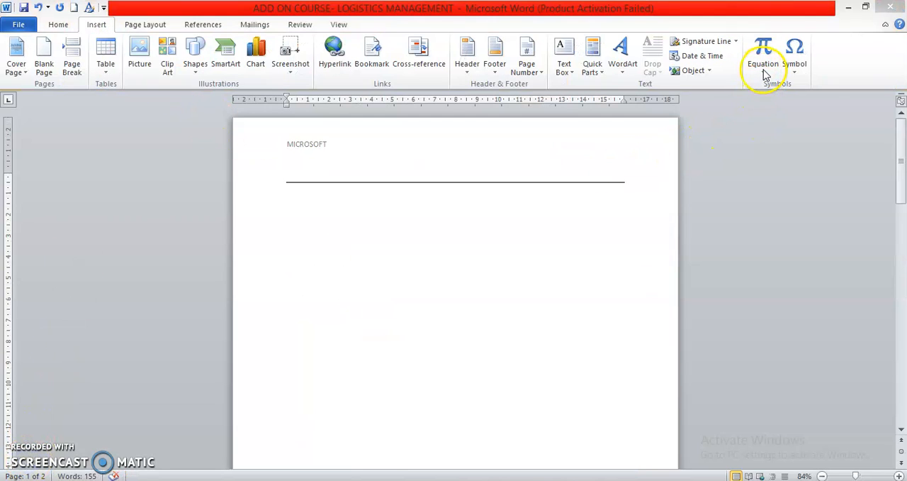
Browse the built-in equations and insert the Area of Circle equation above the ADD ON COURSE headings.
left_click(764, 71)
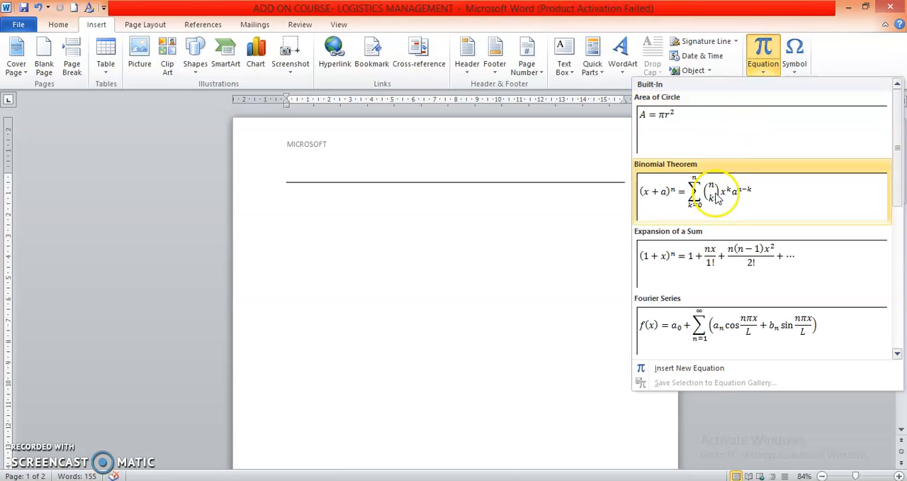
scroll(695, 275, "down", 5)
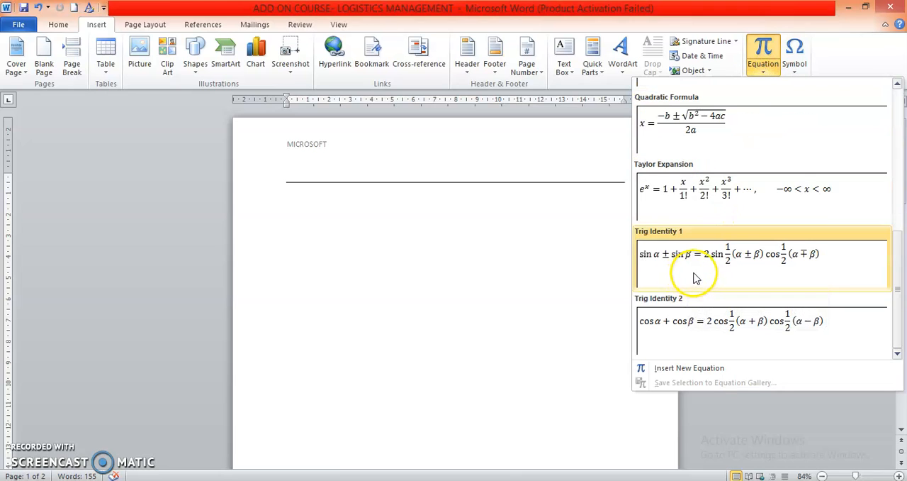
scroll(681, 195, "up", 5)
left_click(678, 129)
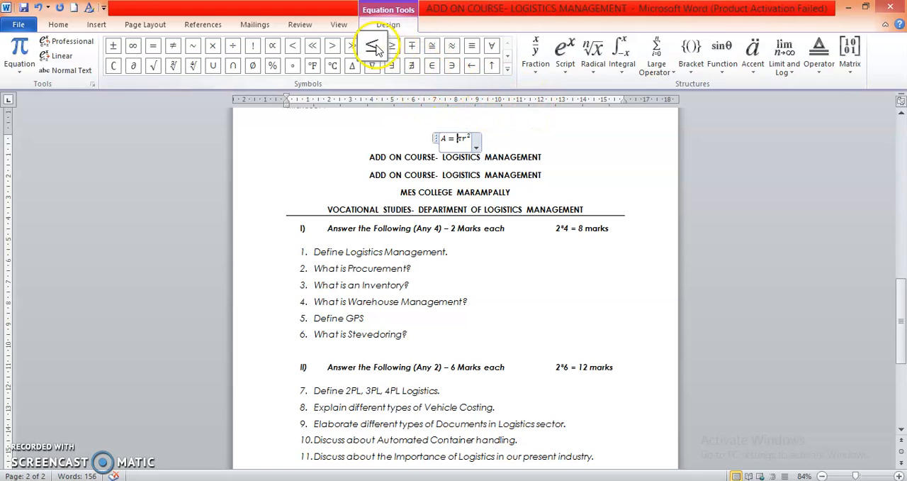
Insert the common fraction Δy/Δx before πr² in the equation and open the choice of radicals.
left_click(533, 62)
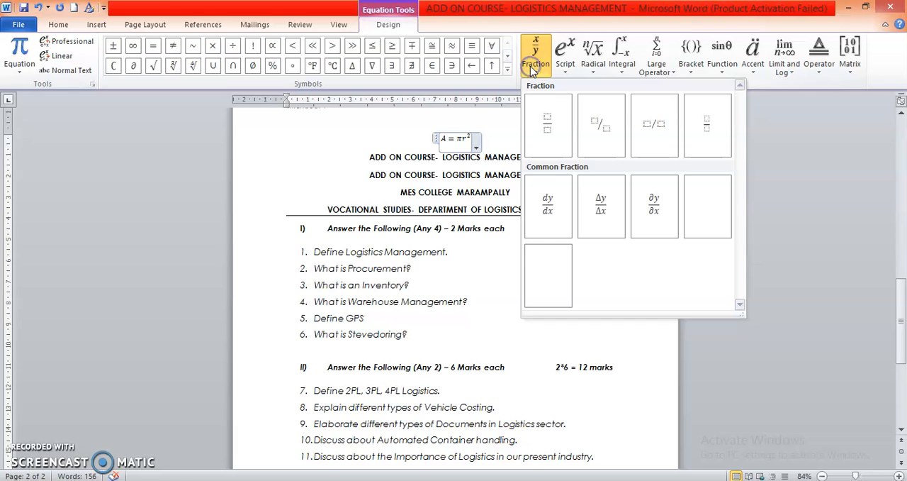
left_click(604, 211)
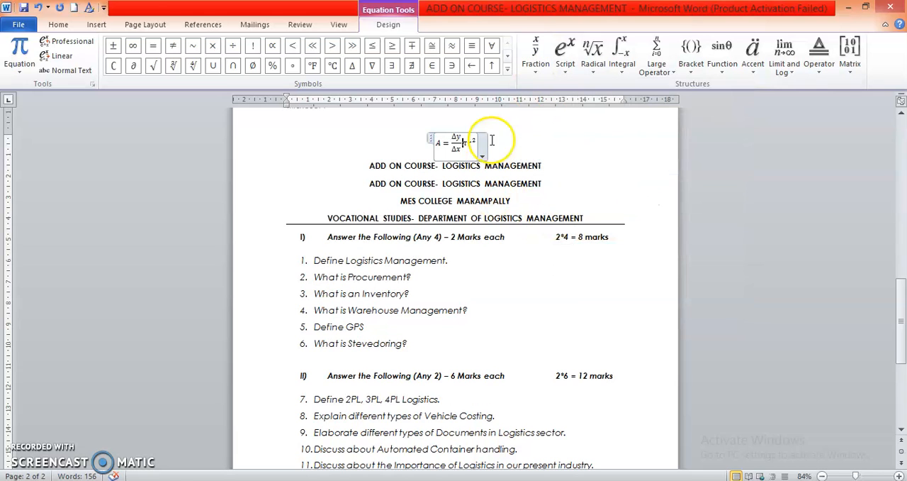
left_click(587, 64)
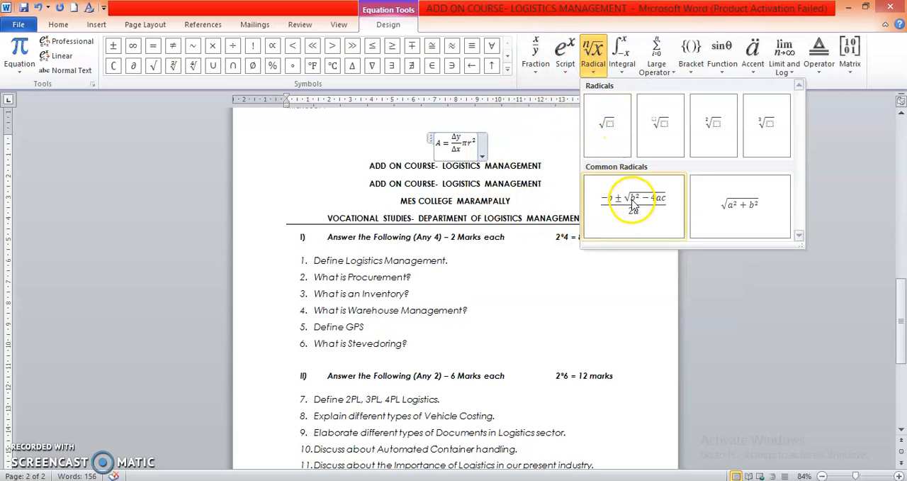